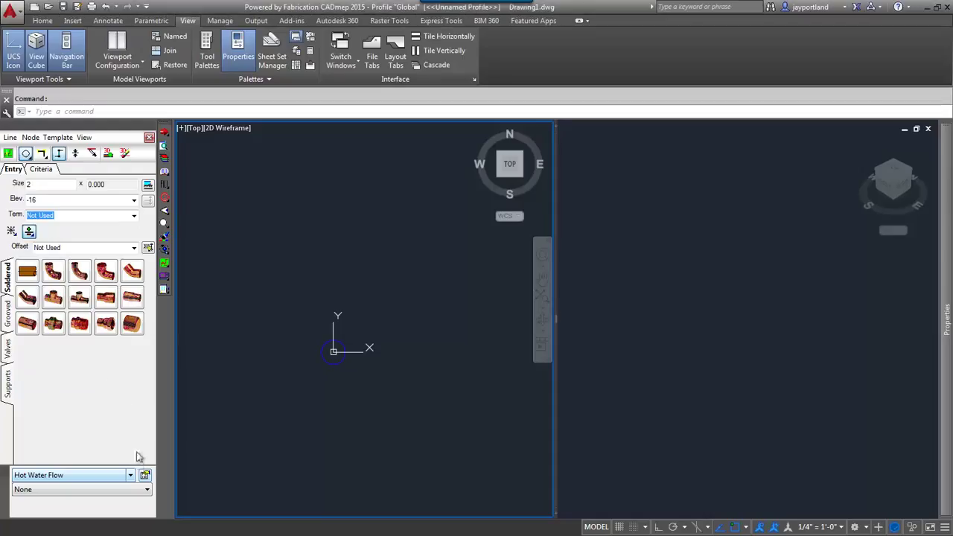
Draw a size 2 Hot Water Flow design line about 18 long straight down the plan at elevation -16
left_click(131, 477)
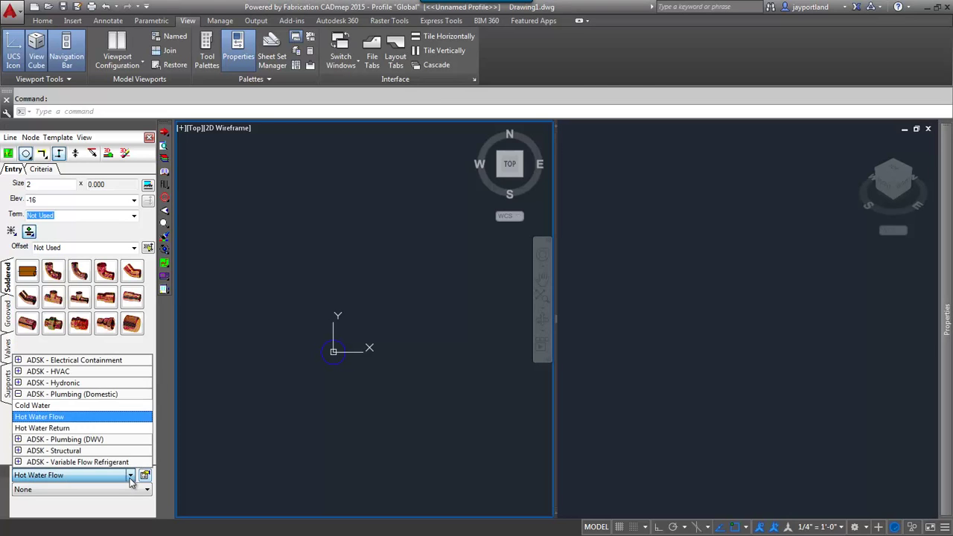
left_click(121, 416)
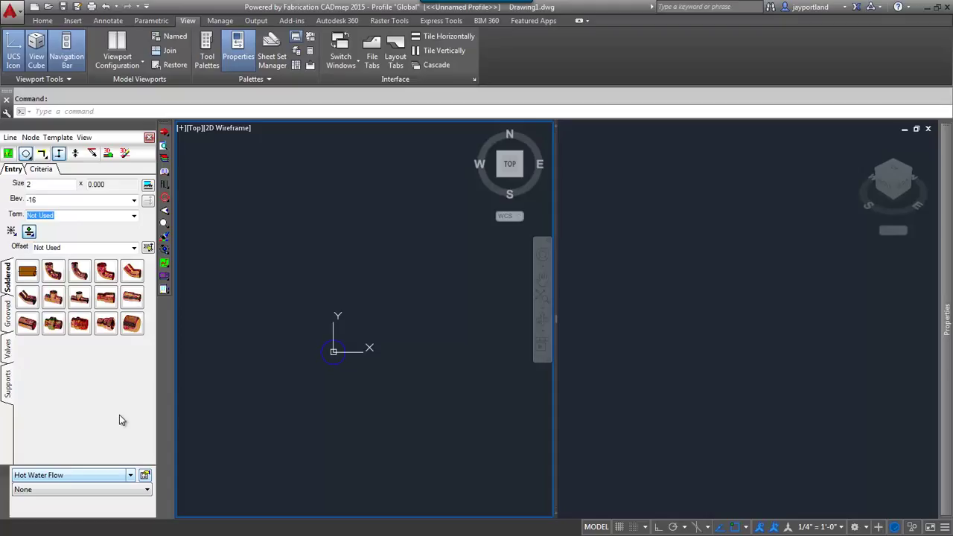
left_click(130, 272)
left_click(23, 185)
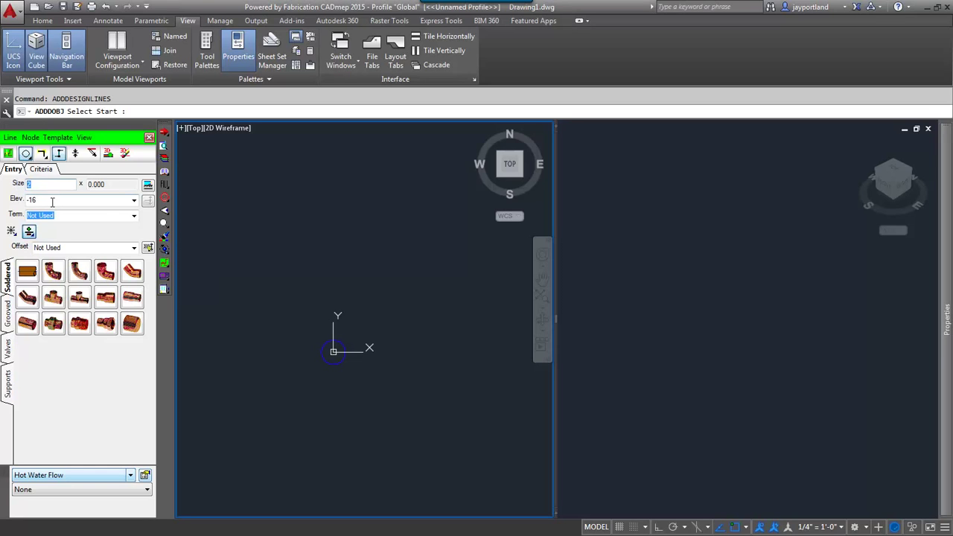
left_click(29, 200)
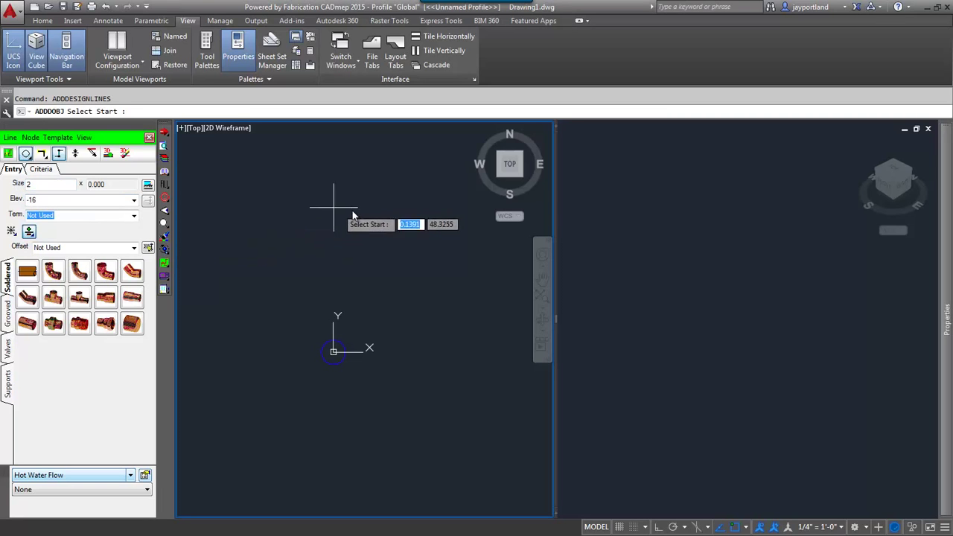
left_click(377, 257)
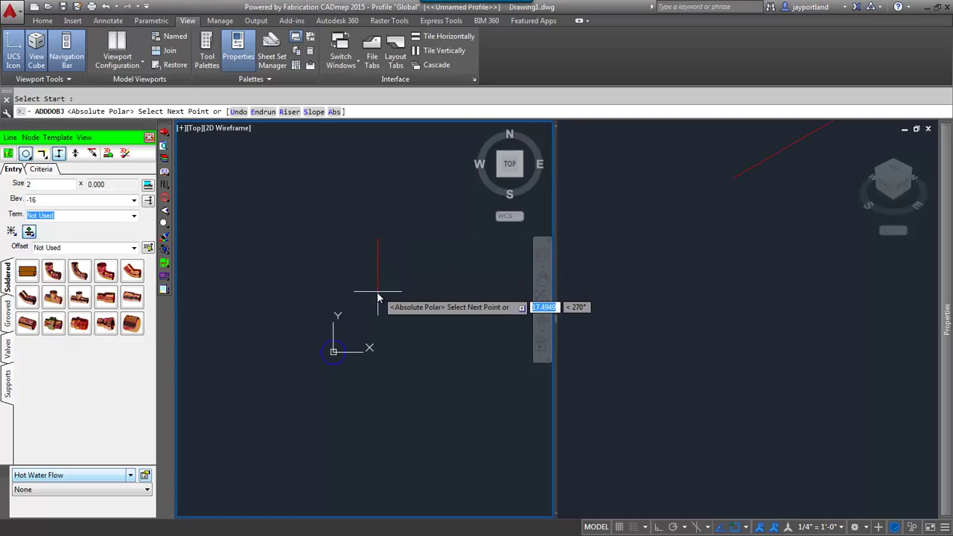
left_click(377, 291)
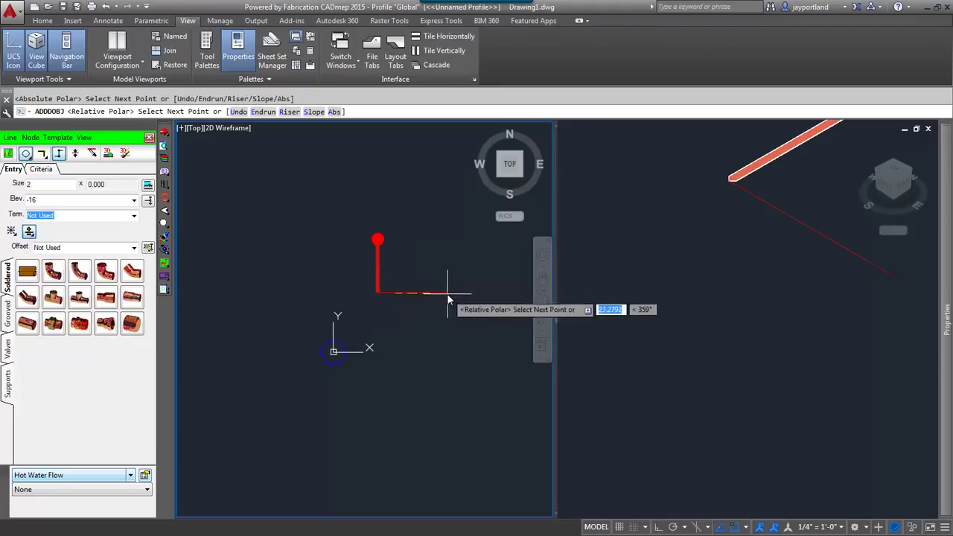
Set the size to 1, draw a branch line about 20.5 long eastward from the main's lower end, and end the run
left_click_drag(67, 187, 8, 186)
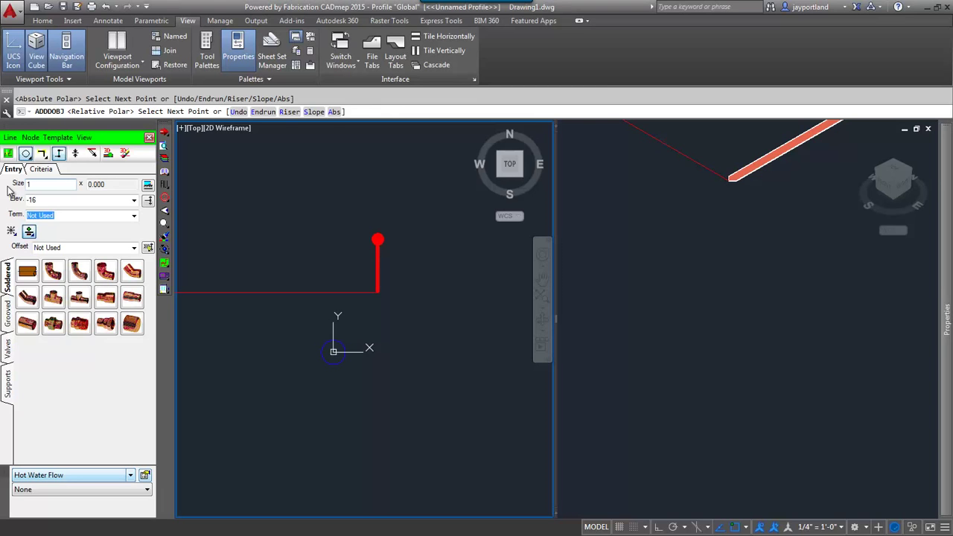
key("Return")
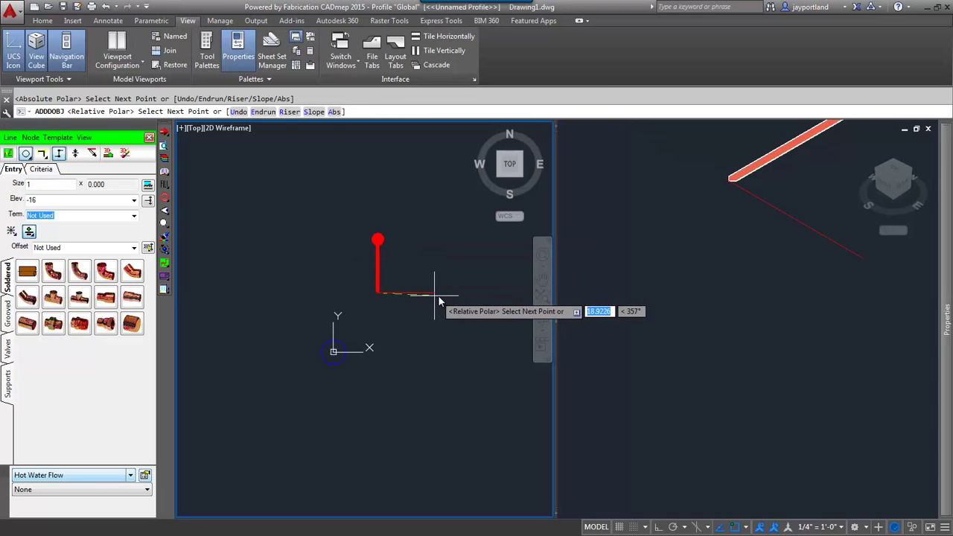
type("E")
key("Return")
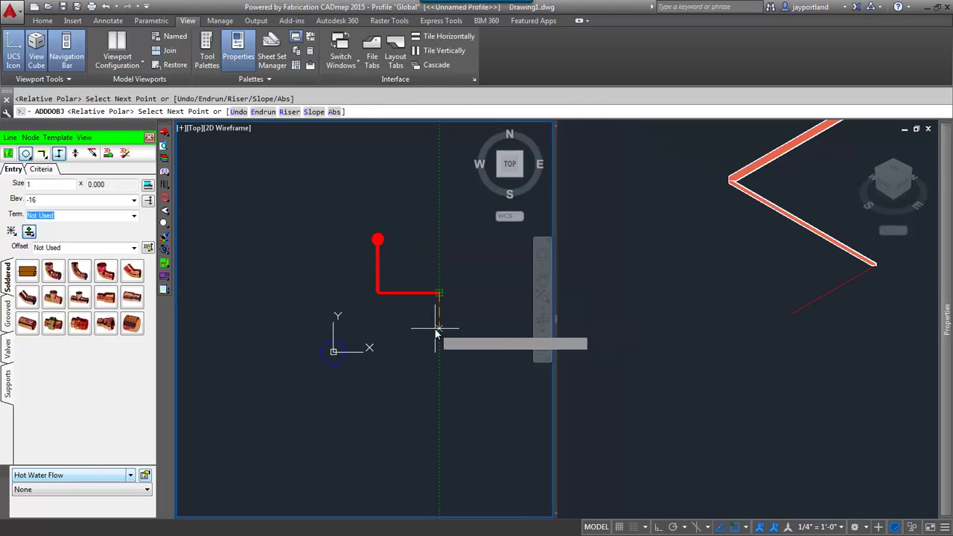
Set the size to 1.5, continue the main about 21.4 straight down from the junction, and end the run
left_click(52, 184)
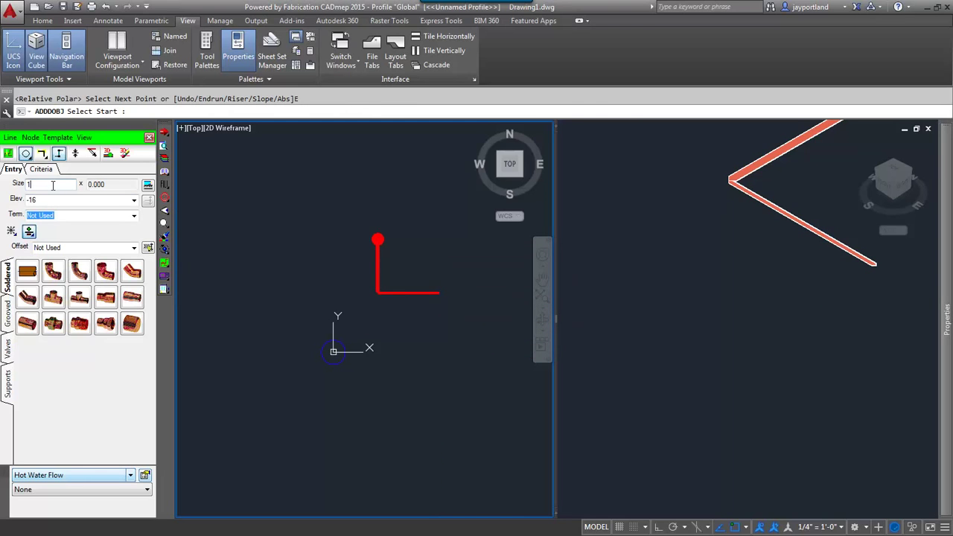
type(".5")
key("Return")
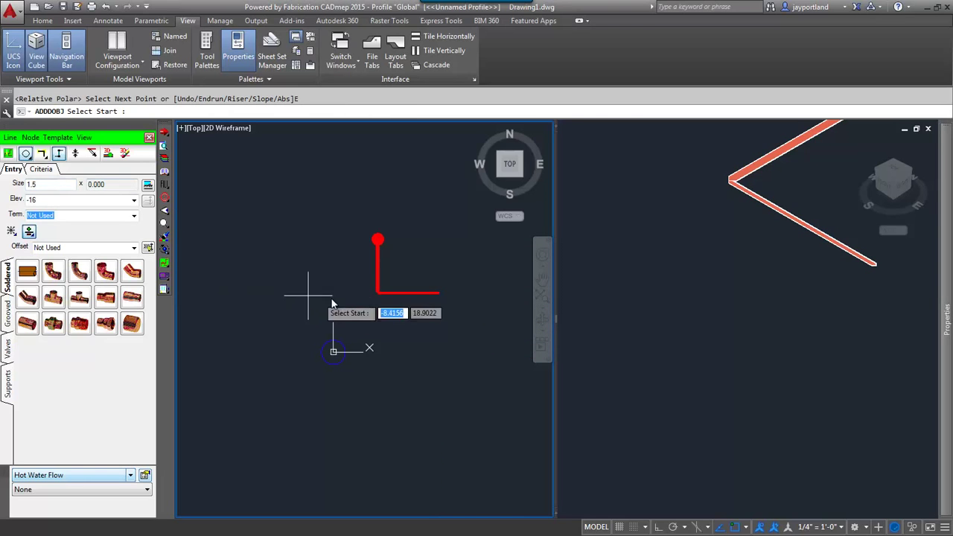
left_click(378, 297)
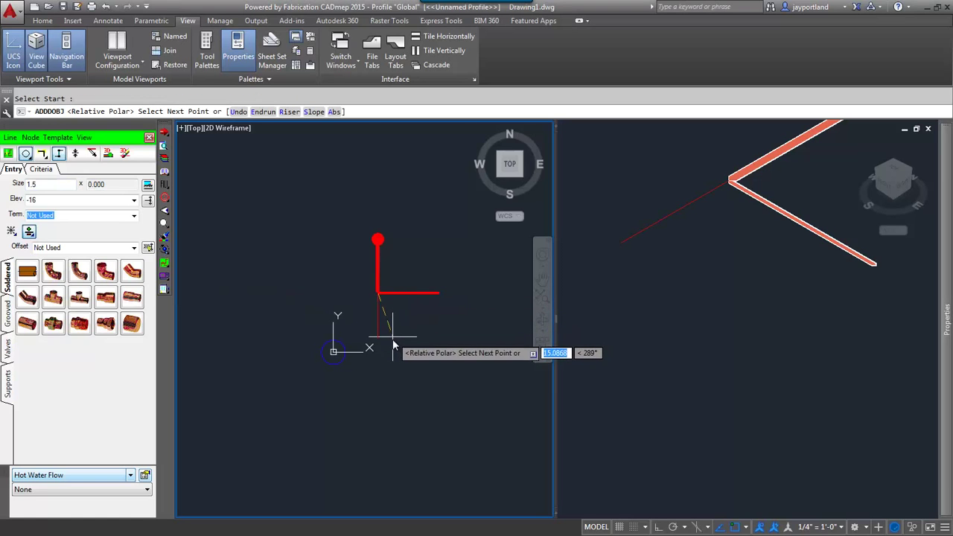
left_click(379, 354)
type("E")
key("Return")
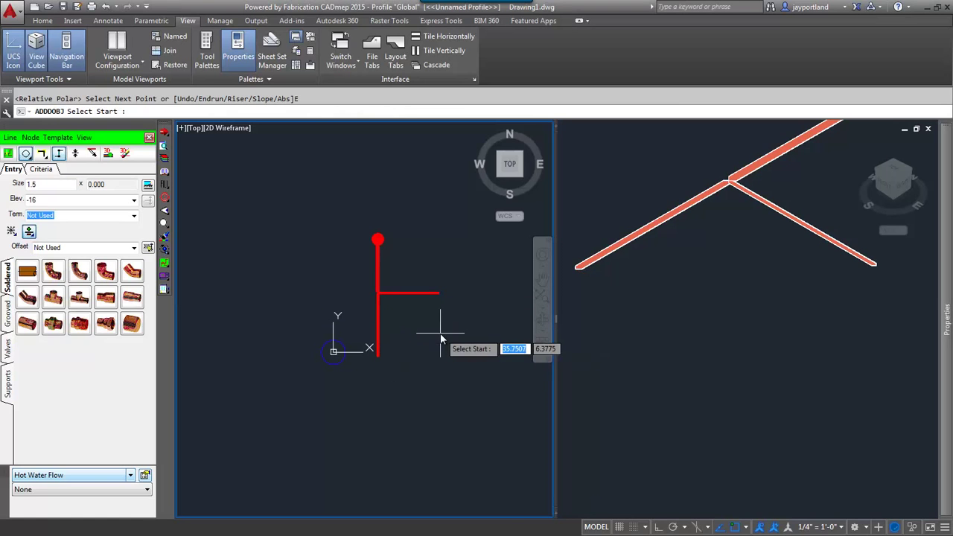
Open the Line Editor for the design lines and check the size and constraint of each segment
left_click(10, 137)
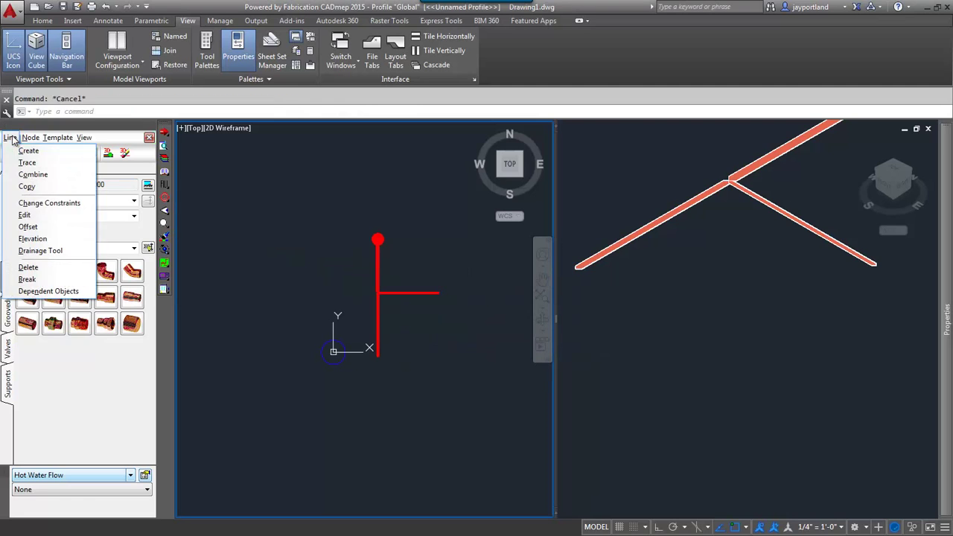
left_click(30, 216)
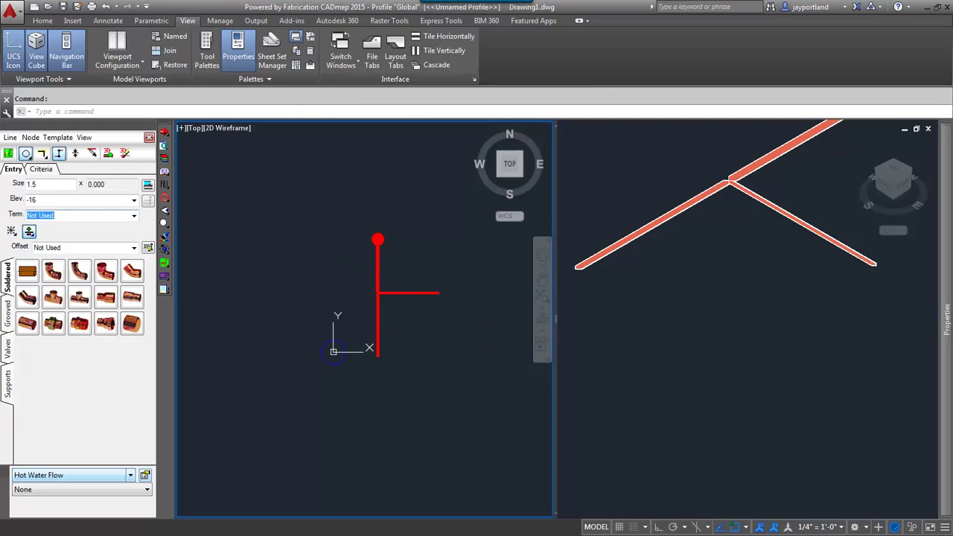
left_click_drag(253, 306, 674, 332)
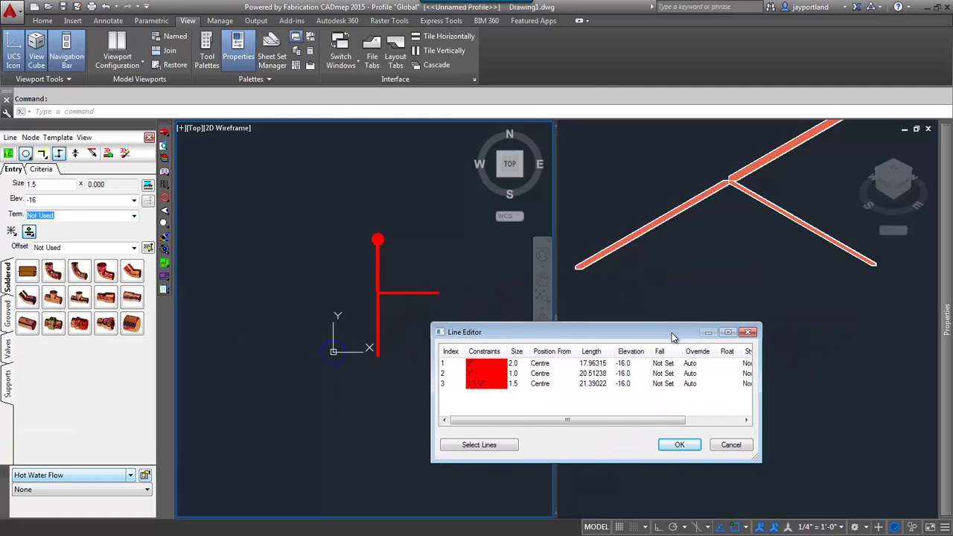
left_click(529, 366)
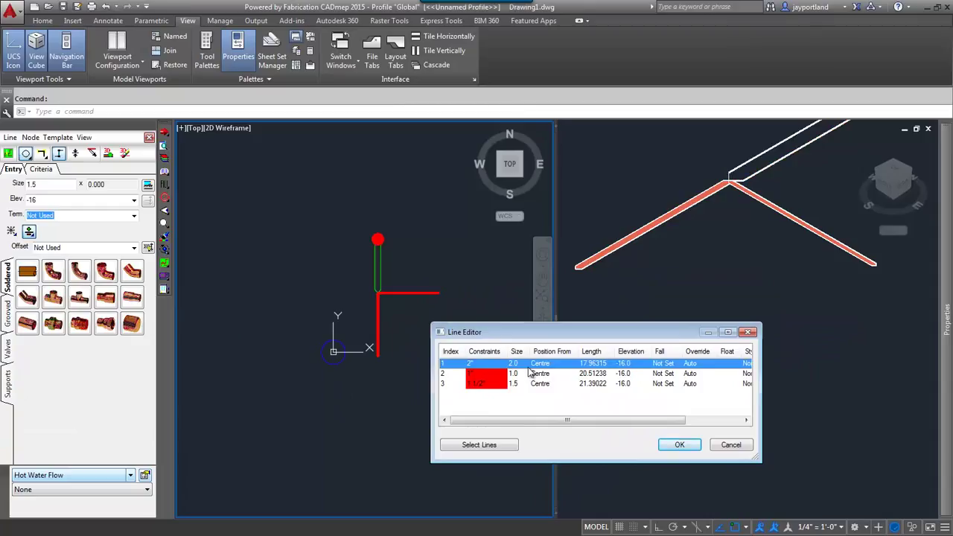
left_click(509, 373)
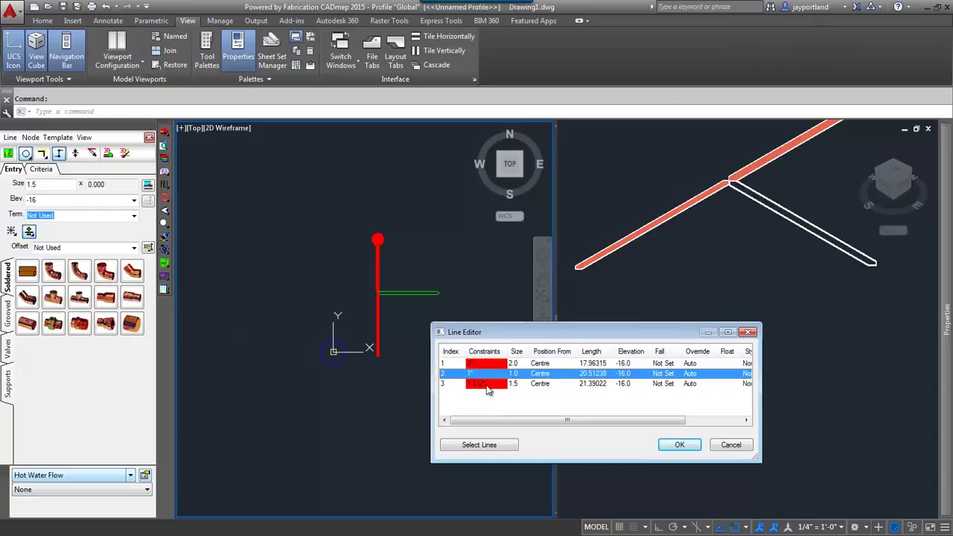
left_click(488, 386)
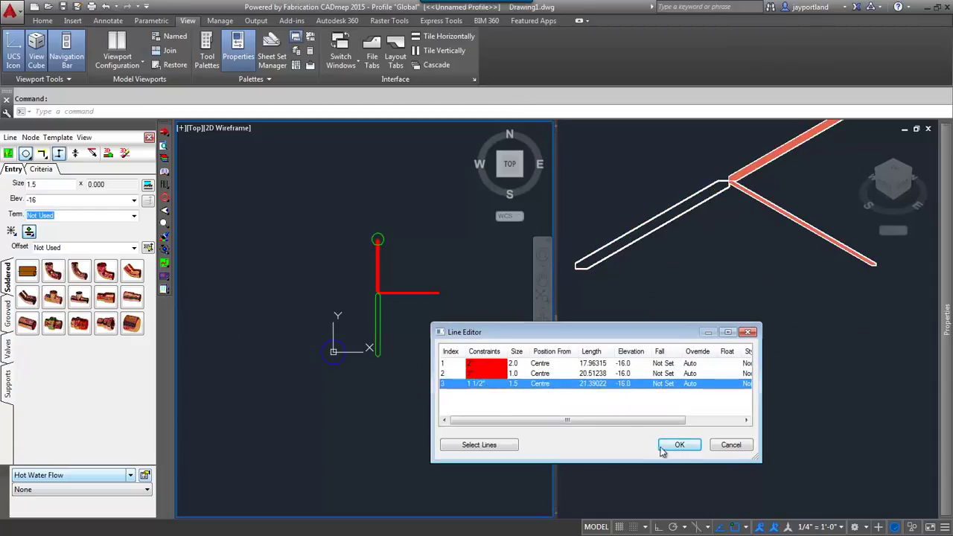
left_click(684, 445)
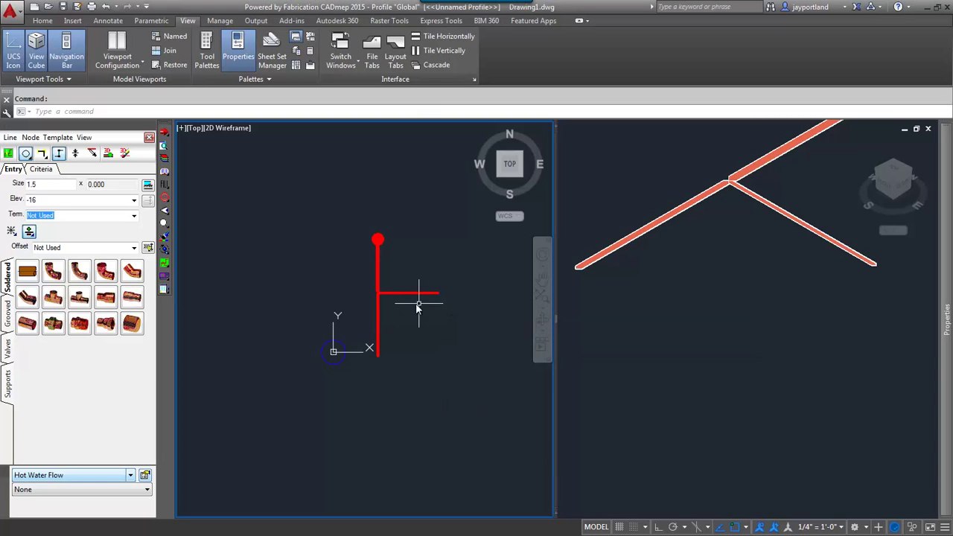
scroll(416, 303, "up", 4)
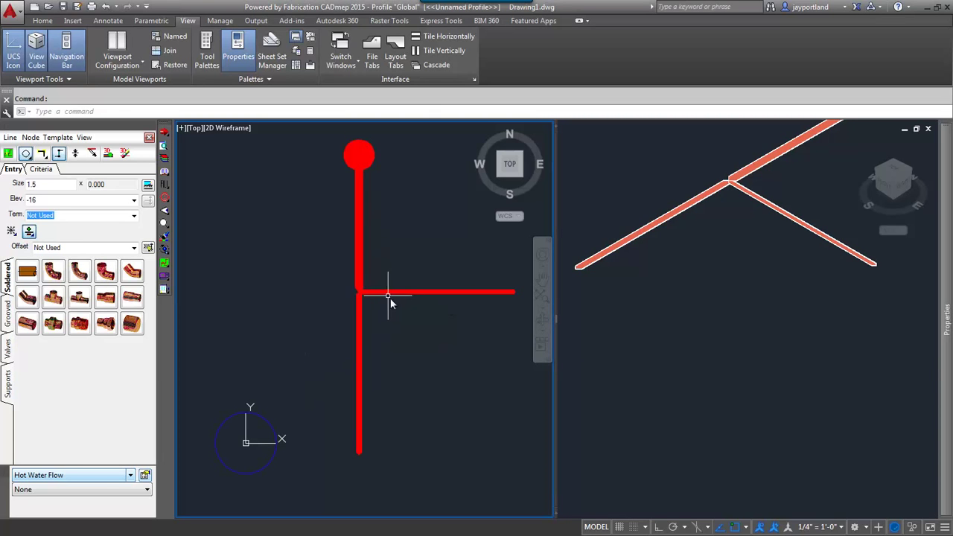
left_click(388, 297)
left_click(348, 274)
right_click(400, 225)
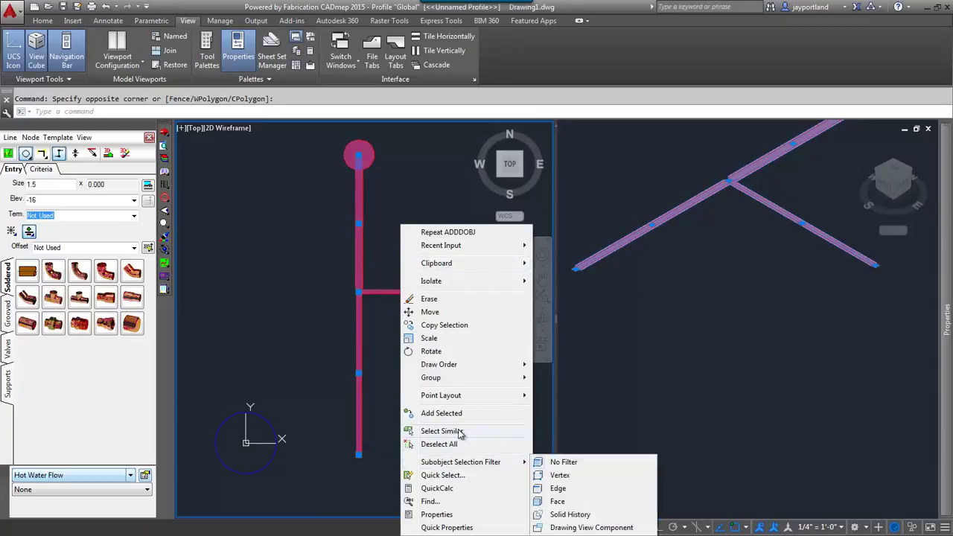
key("Escape")
key("Escape")
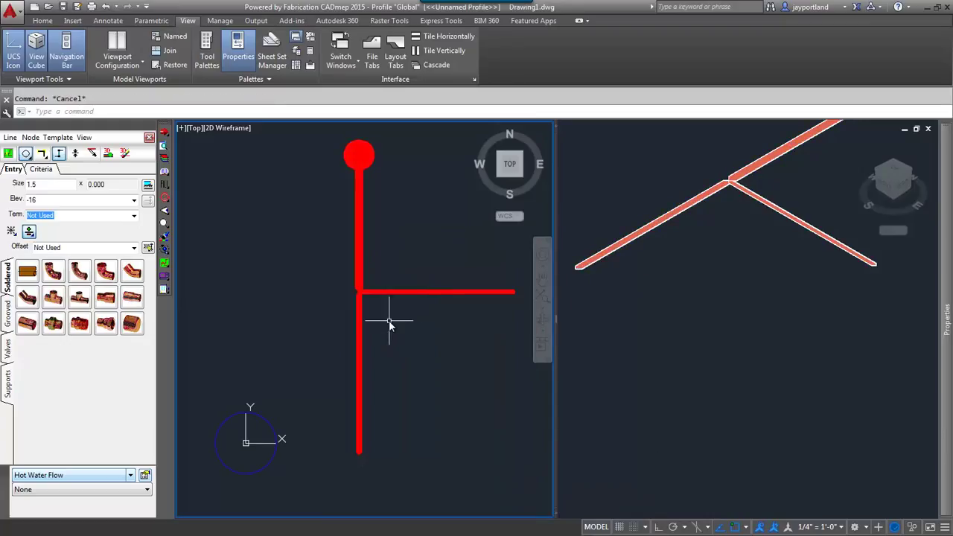
Fill the design lines with 3D Hot Water Flow pipe, fittings and hangers
left_click(744, 251)
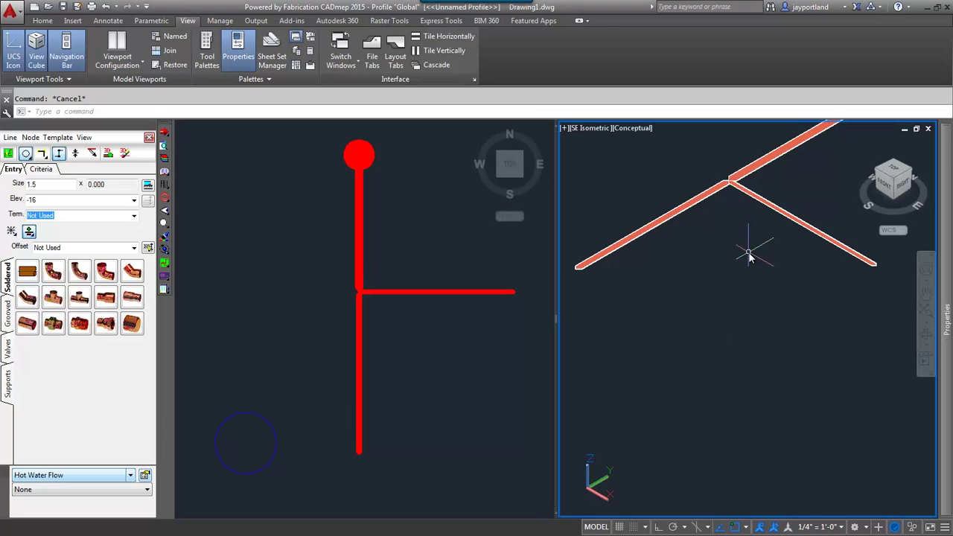
middle_click_drag(744, 251, 754, 348, "shift")
left_click(451, 352)
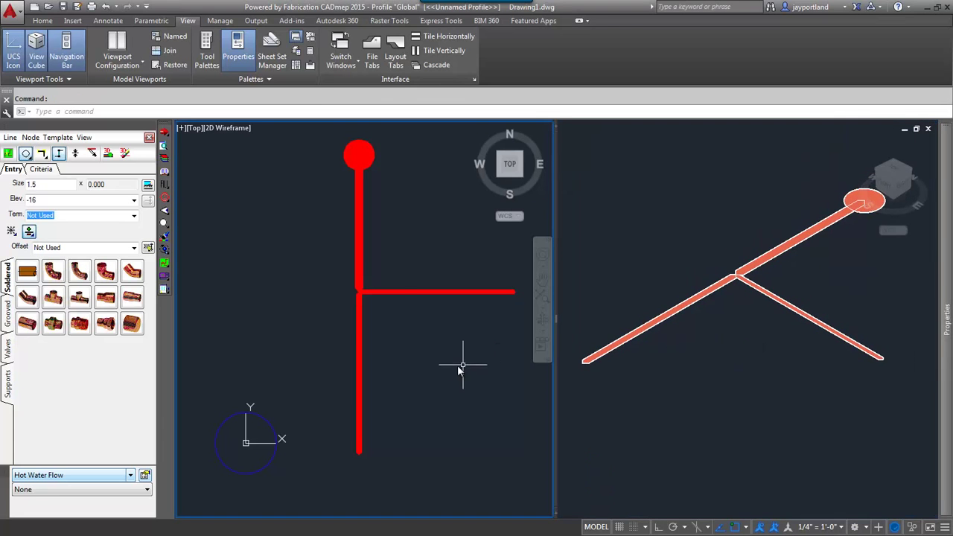
left_click(112, 154)
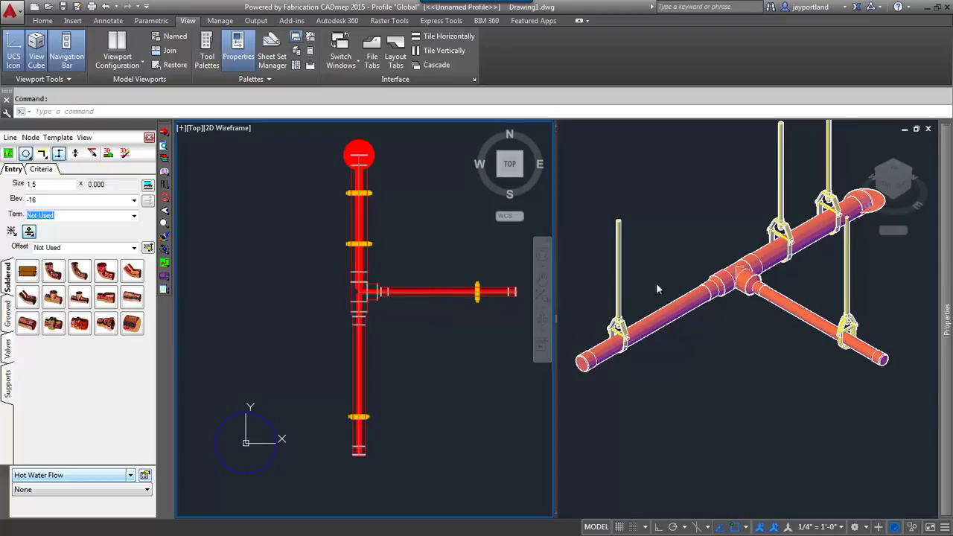
Open the reducer between the tee and the size 1.5 run and examine its catalogue size and dimensions
left_click(731, 266)
left_click(737, 274)
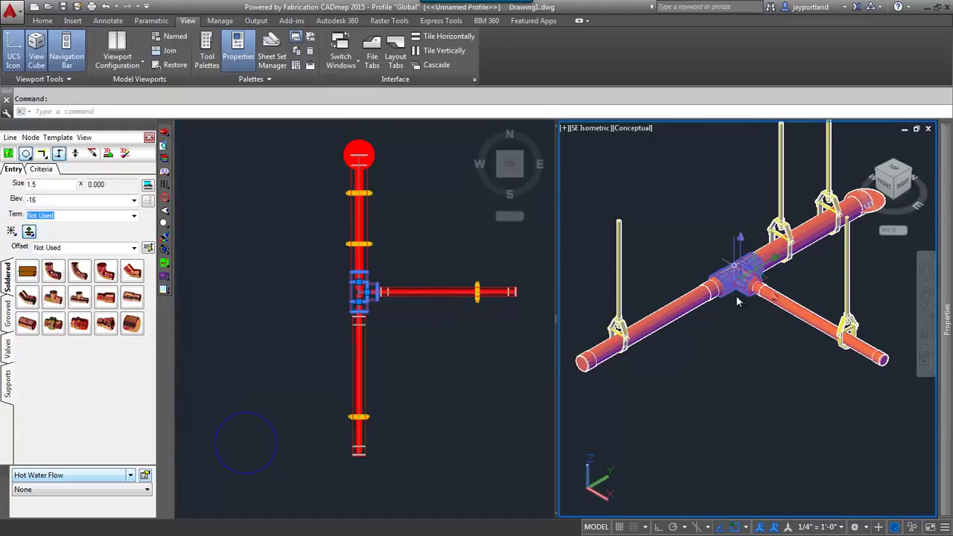
left_click_drag(740, 316, 717, 298)
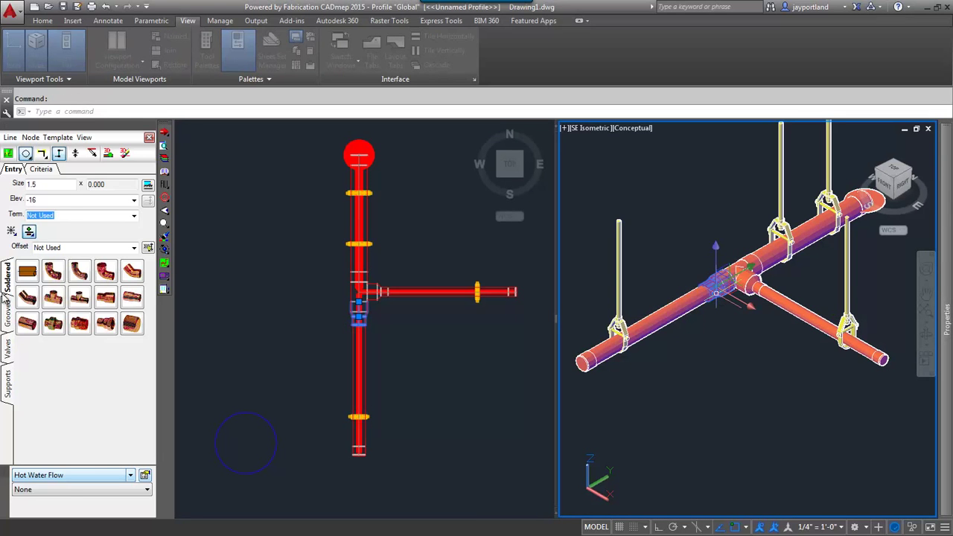
left_click_drag(389, 133, 534, 48)
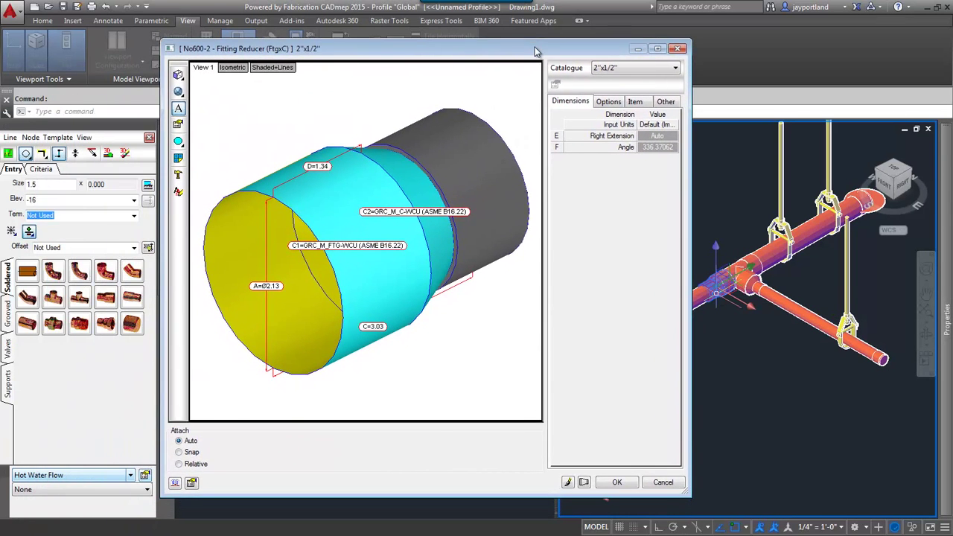
left_click(617, 483)
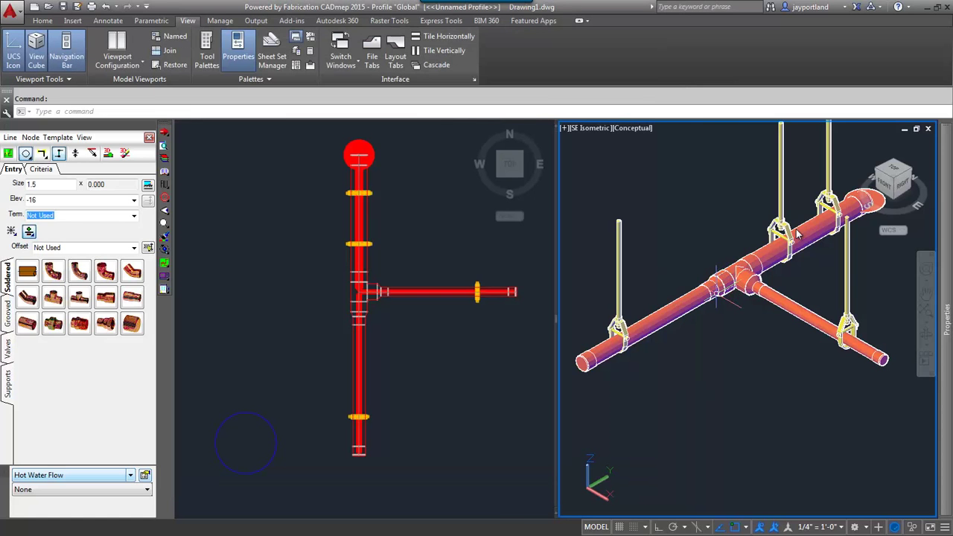
Open the tee at the junction and examine its catalogue size and connection dimensions
left_click(733, 266)
double_click(733, 267)
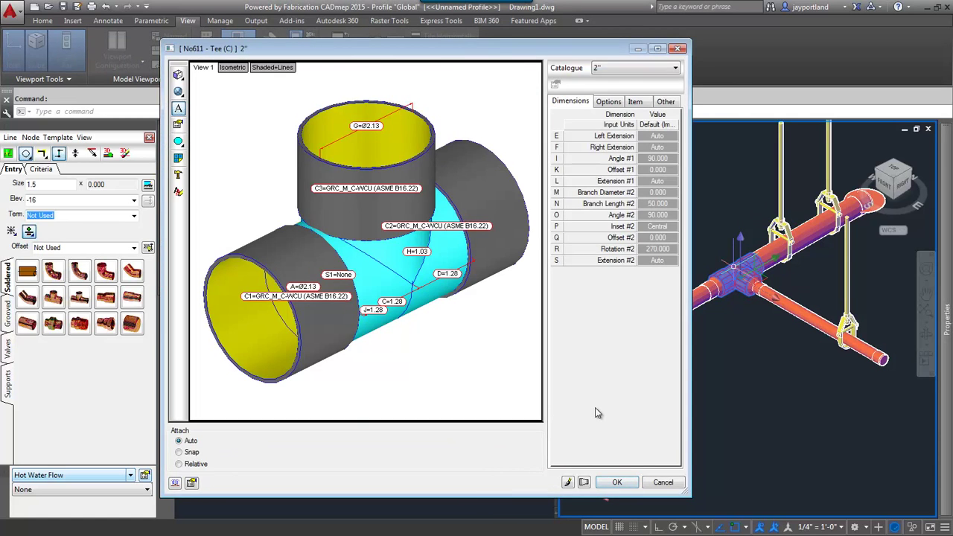
left_click(617, 483)
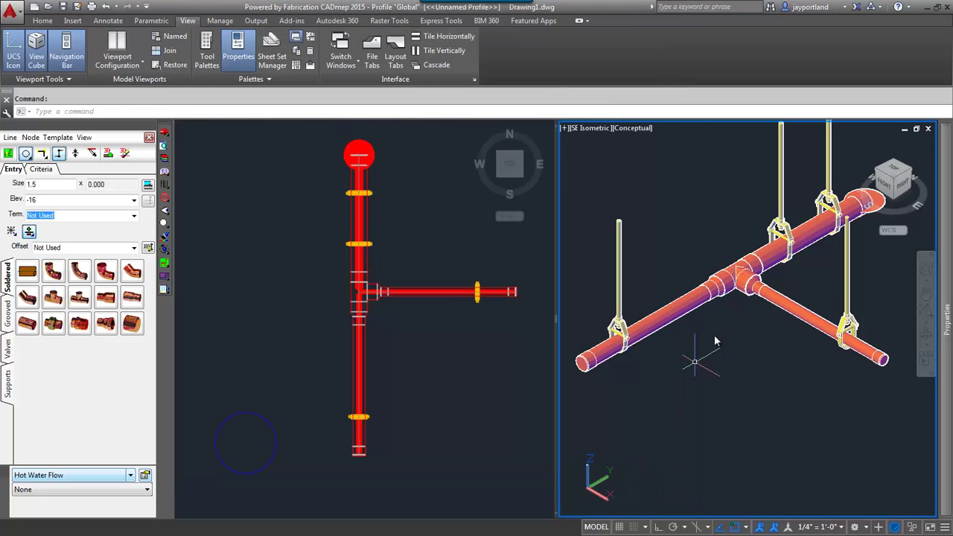
Open the reducer on the size 1 branch, examine its catalogue size, and close it without changes
left_click(751, 296)
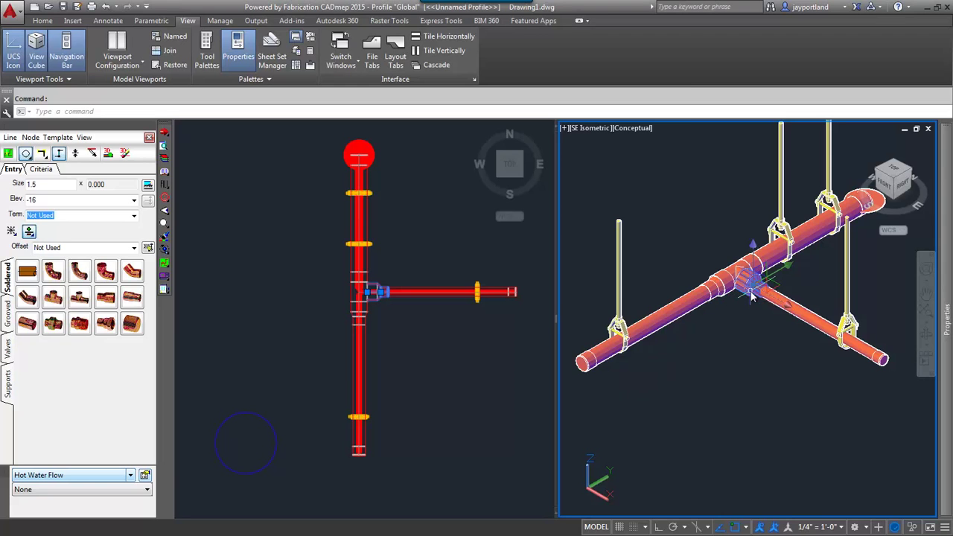
double_click(750, 294)
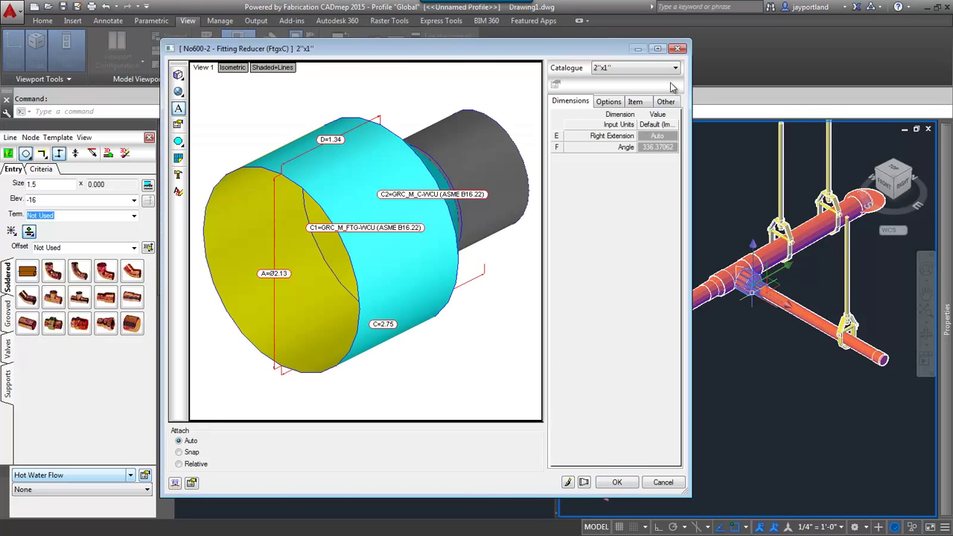
left_click(678, 48)
key("Escape")
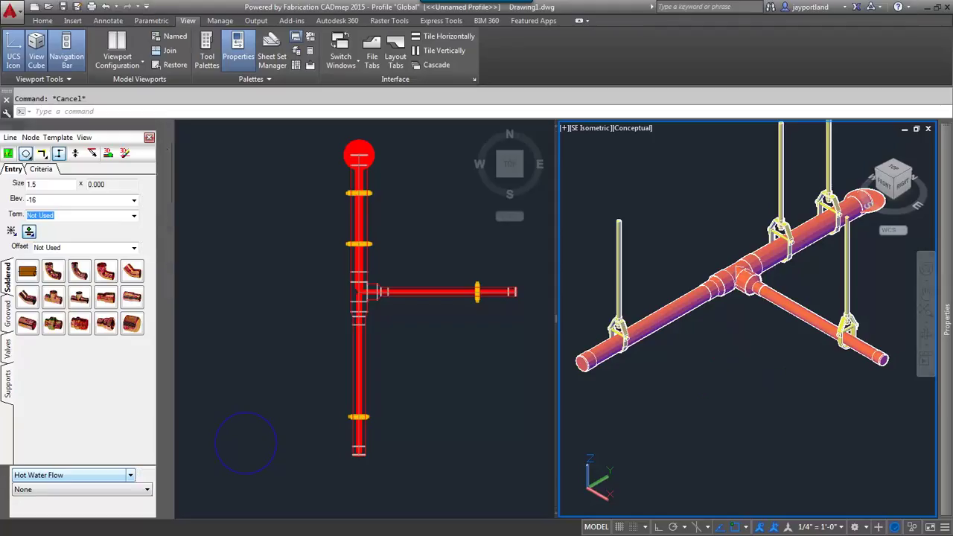
Close the design line palette and add a soldered No611 tee in size 2"x1-1/2"x1" for Hot Water Flow
left_click(430, 372)
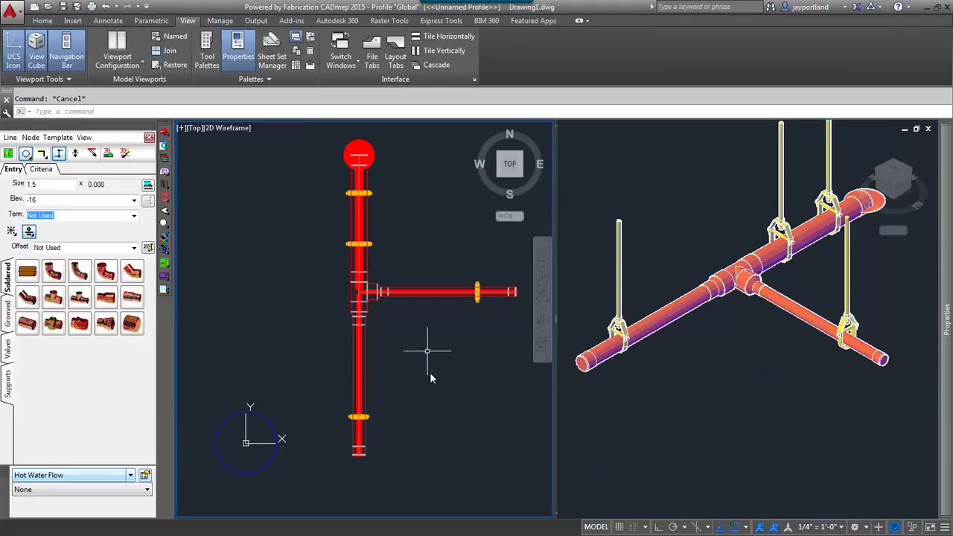
middle_click_drag(429, 372, 326, 395)
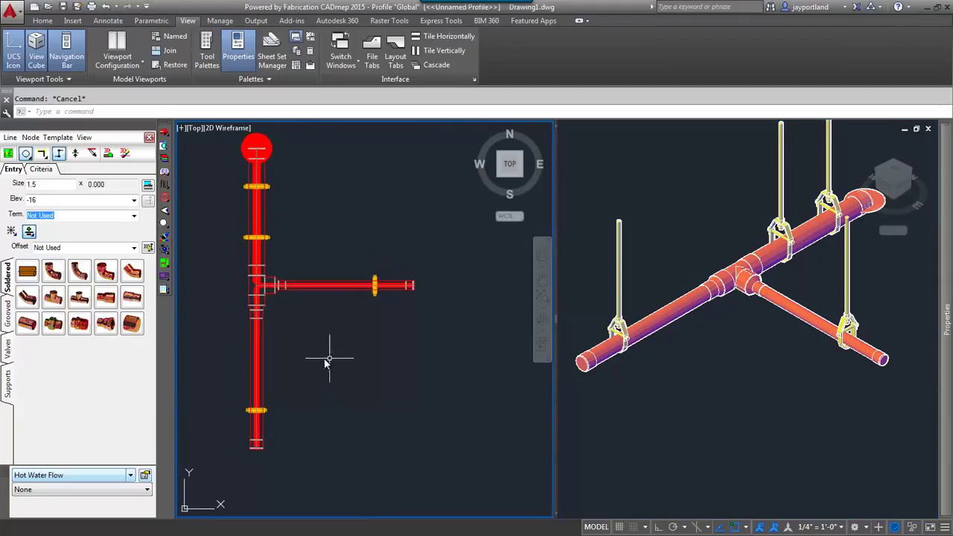
left_click(149, 139)
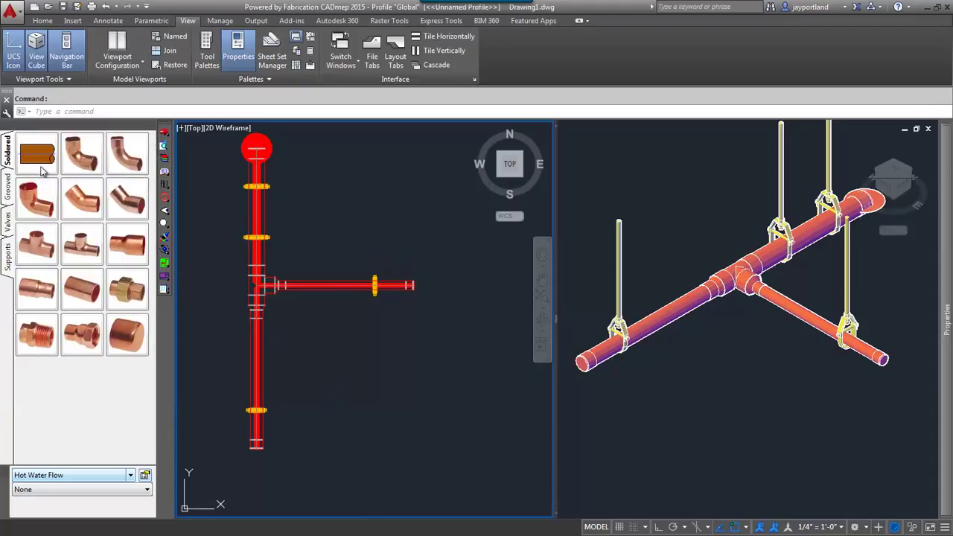
left_click(39, 246)
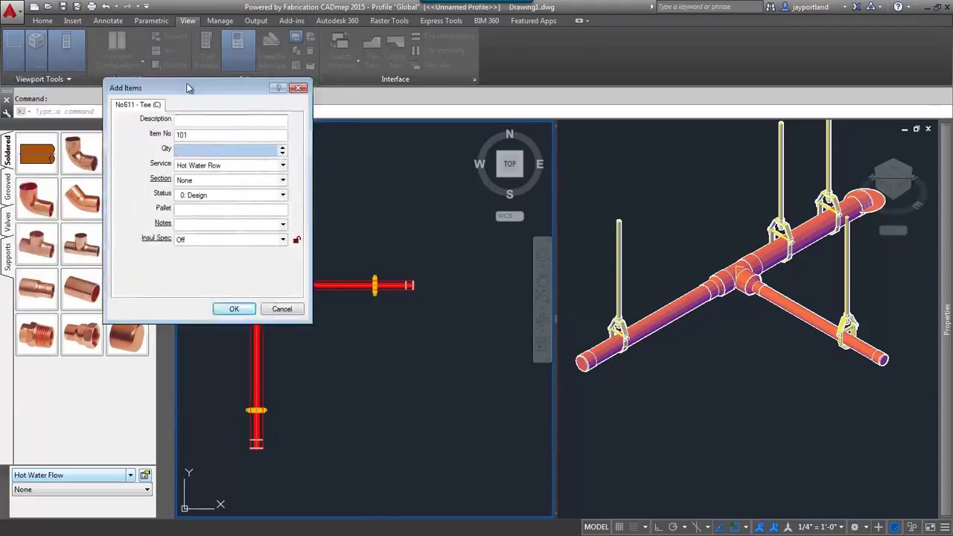
left_click_drag(159, 91, 635, 89)
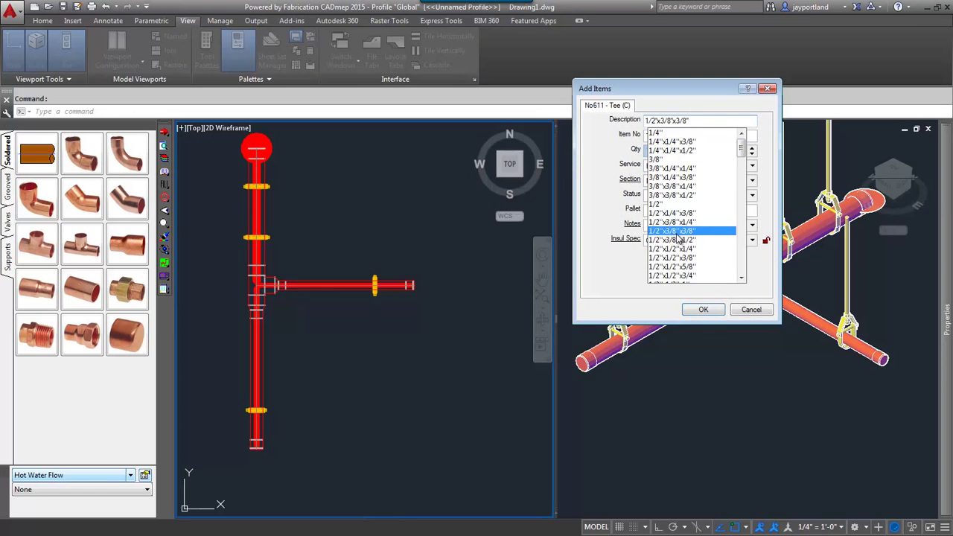
left_click_drag(741, 152, 741, 261)
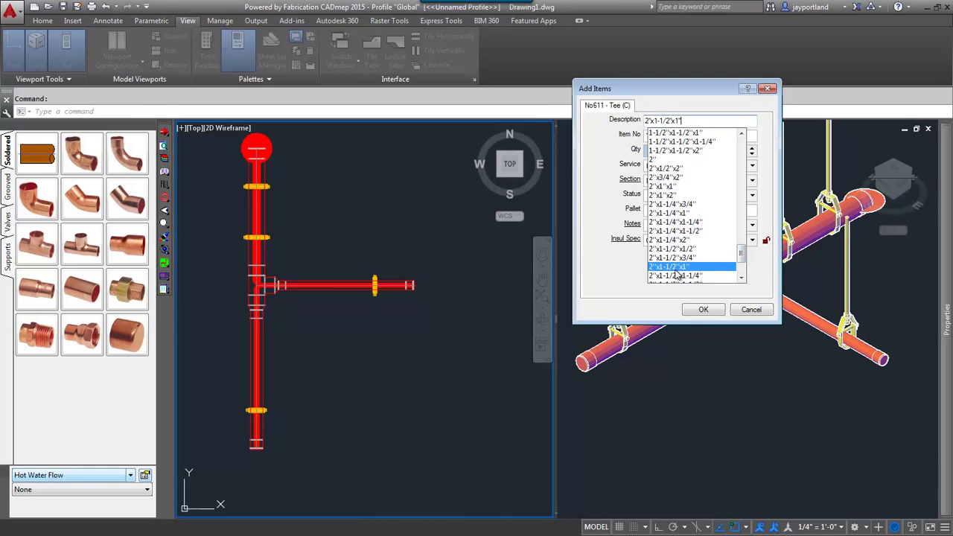
left_click(702, 310)
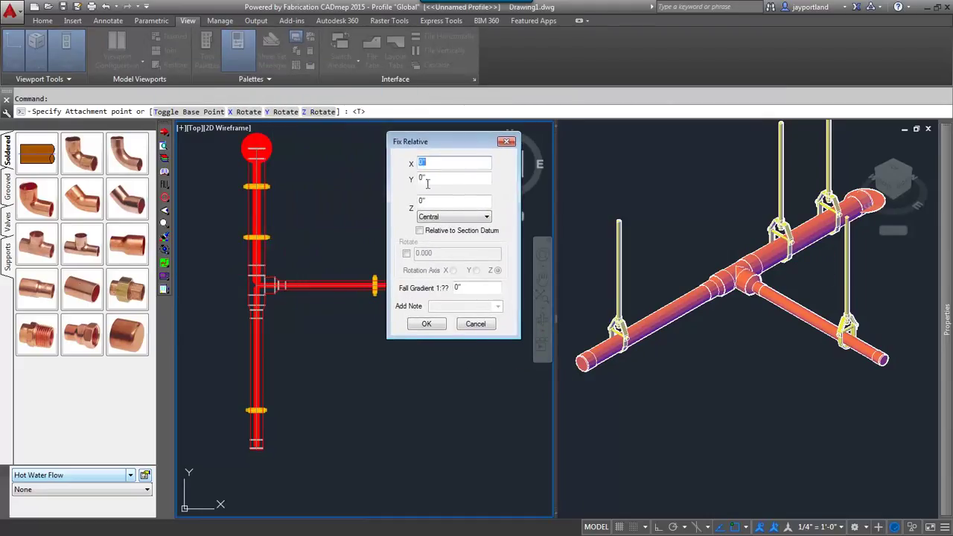
Place the tee beside the existing run at Z -24, rotated -90 degrees about the Z axis
type("-24")
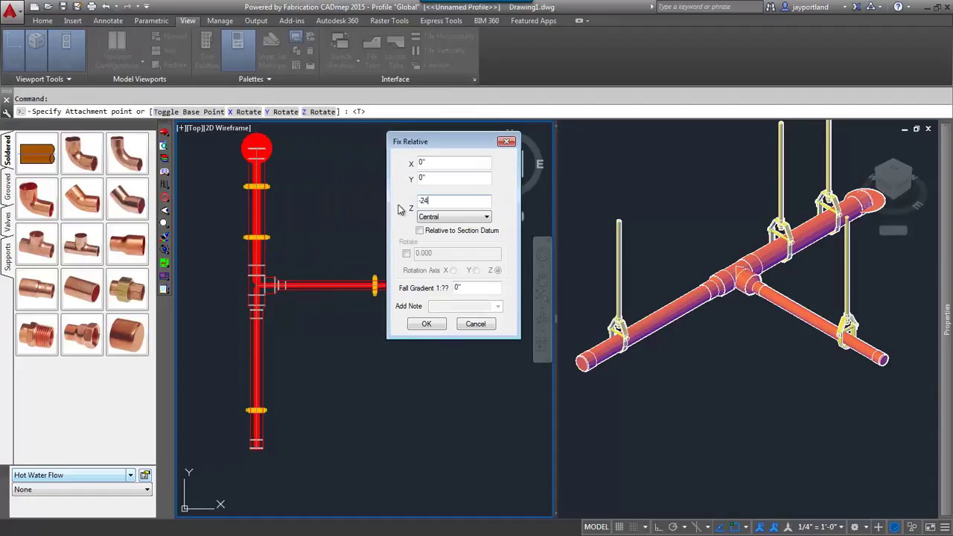
left_click(406, 253)
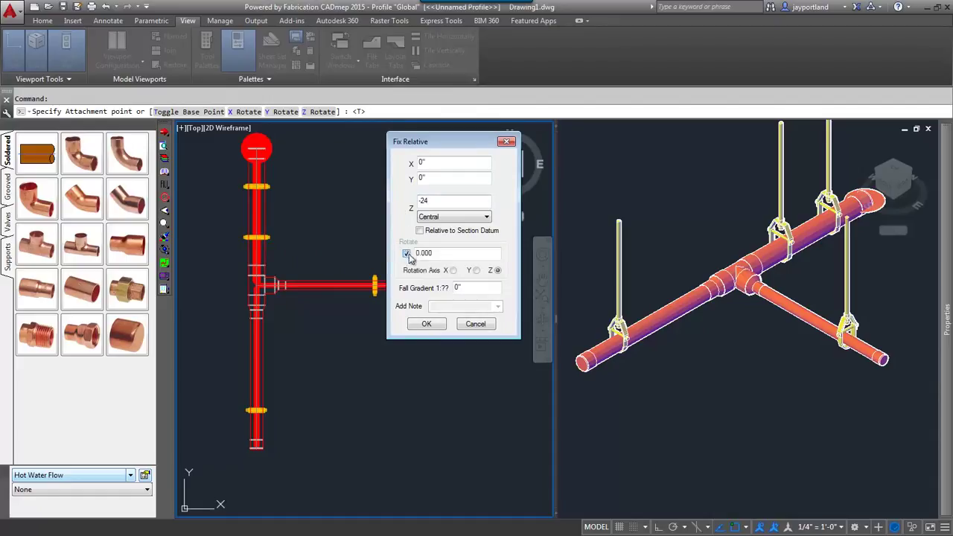
type("-90")
left_click(426, 323)
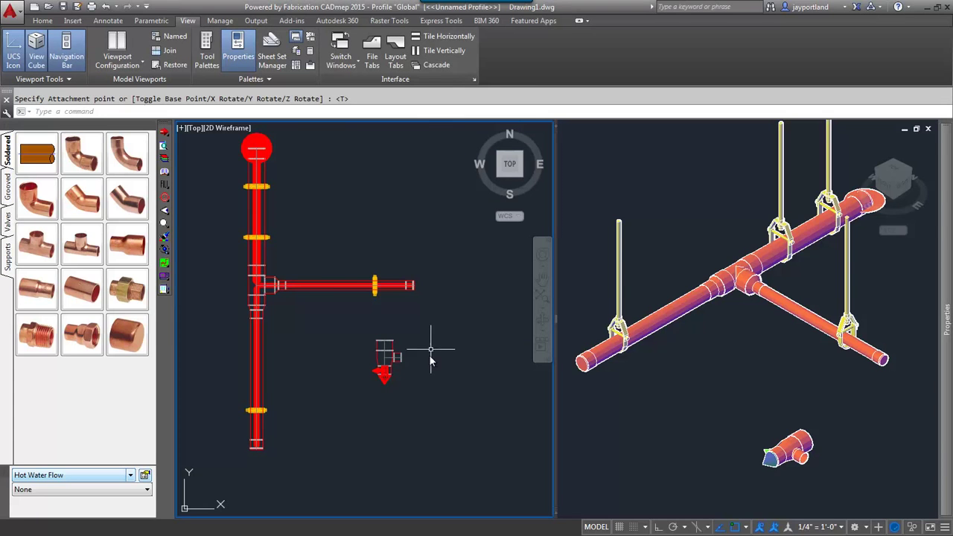
Attach straight soldered pipes to the three open ends of the new tee and end the attachment command
key("Return")
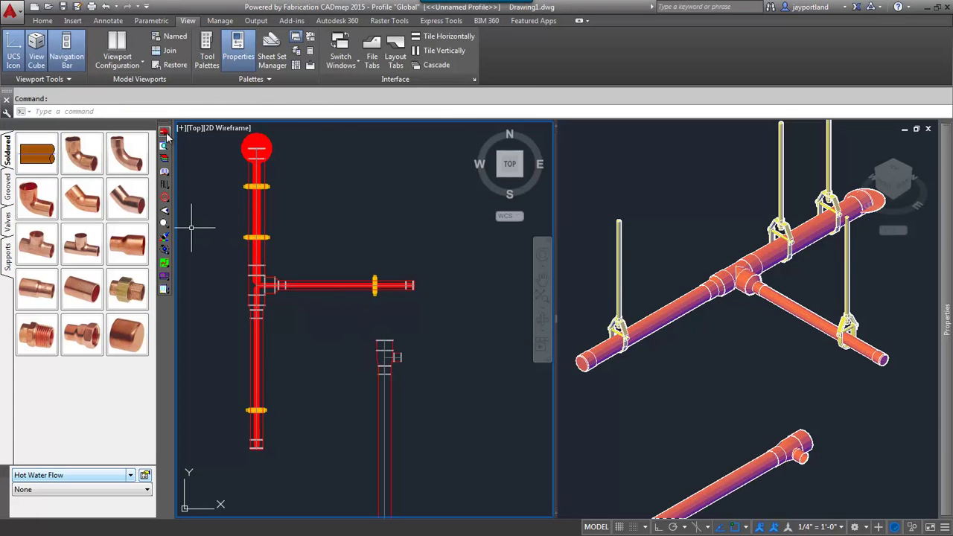
key("Return")
left_click(396, 356)
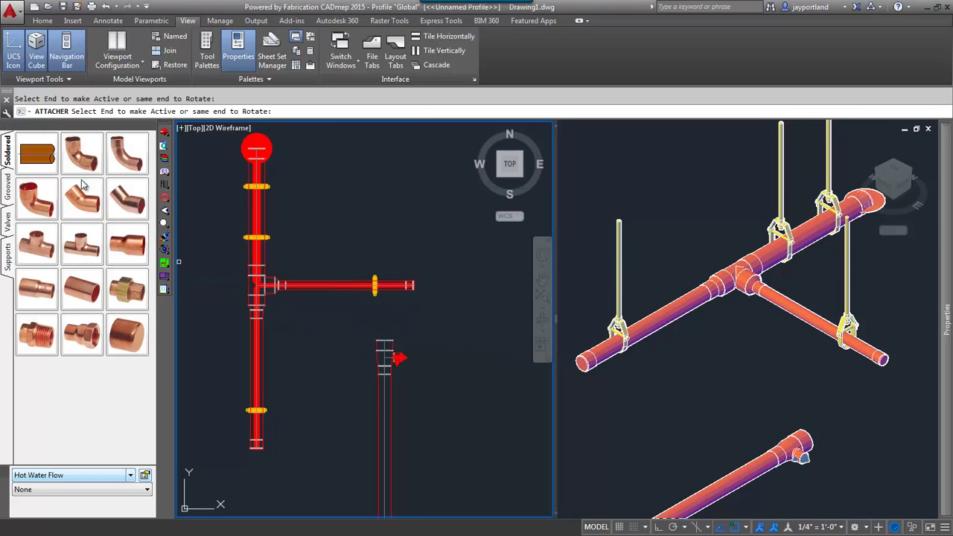
left_click(52, 164)
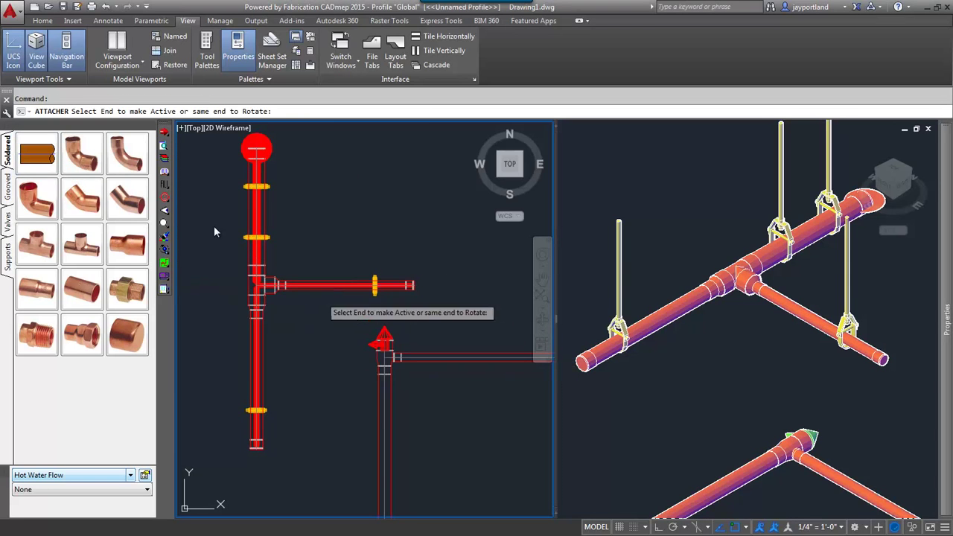
key("Escape")
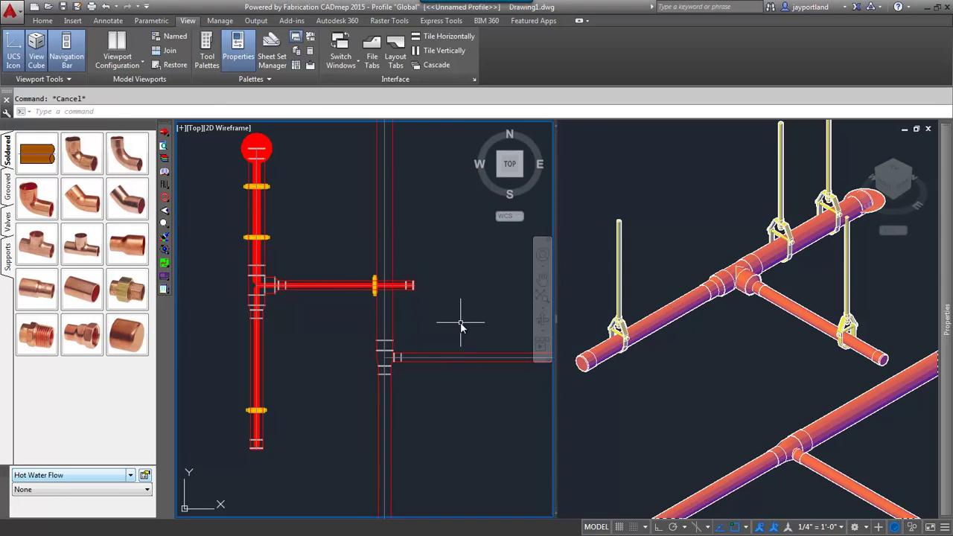
Shorten the new tee's branch pipe in plan by stretching its far end back close to the tee
left_click(460, 322)
scroll(461, 321, "down", 2)
key("Escape")
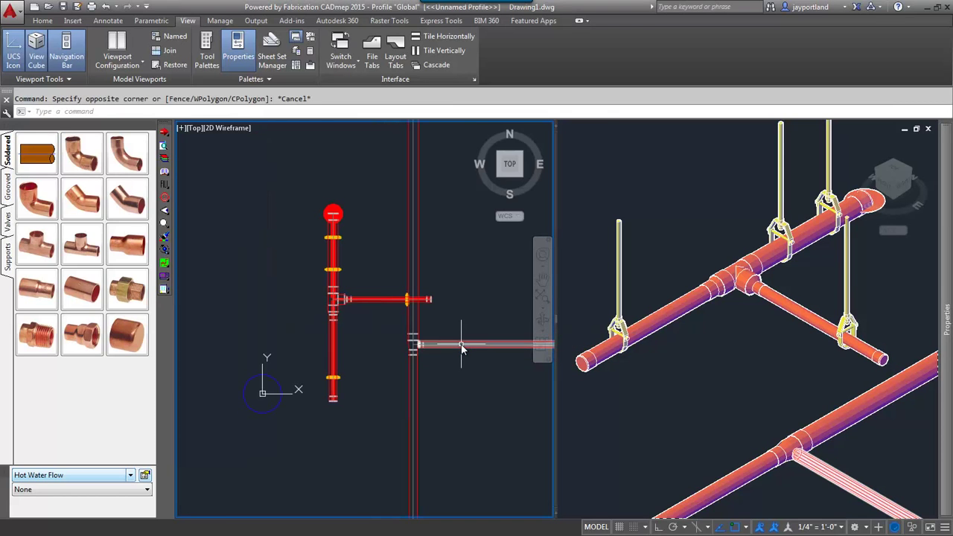
type("z")
key("Return")
type(".12")
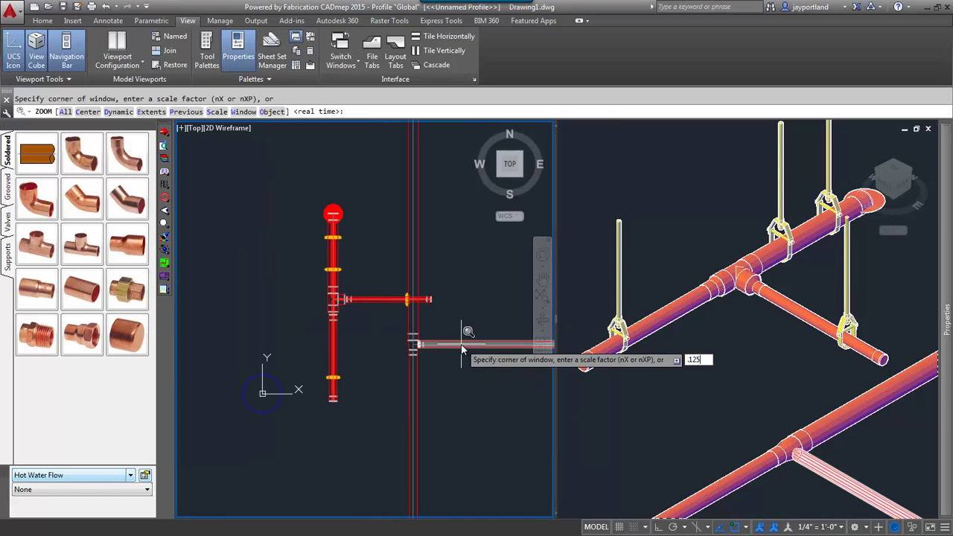
type("5")
key("Return")
left_click(471, 318)
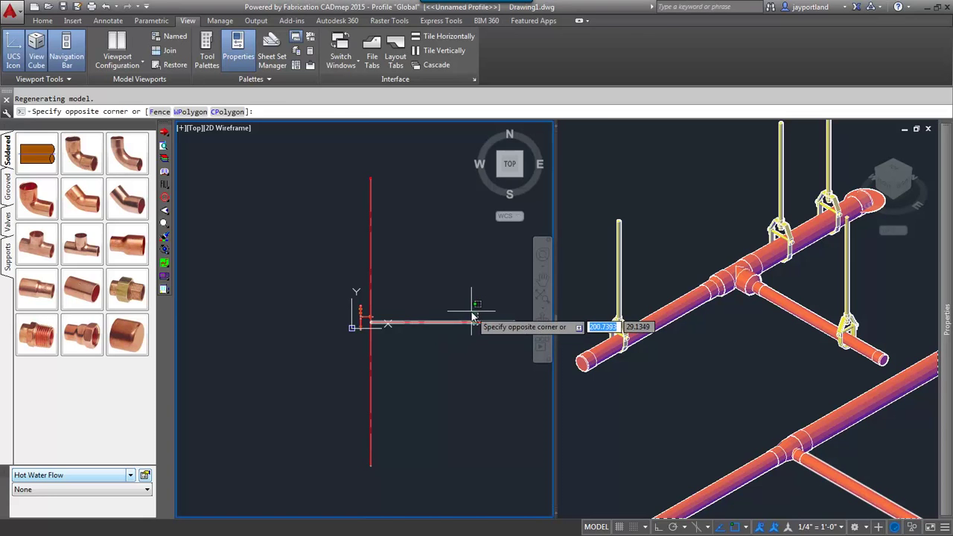
left_click(520, 324)
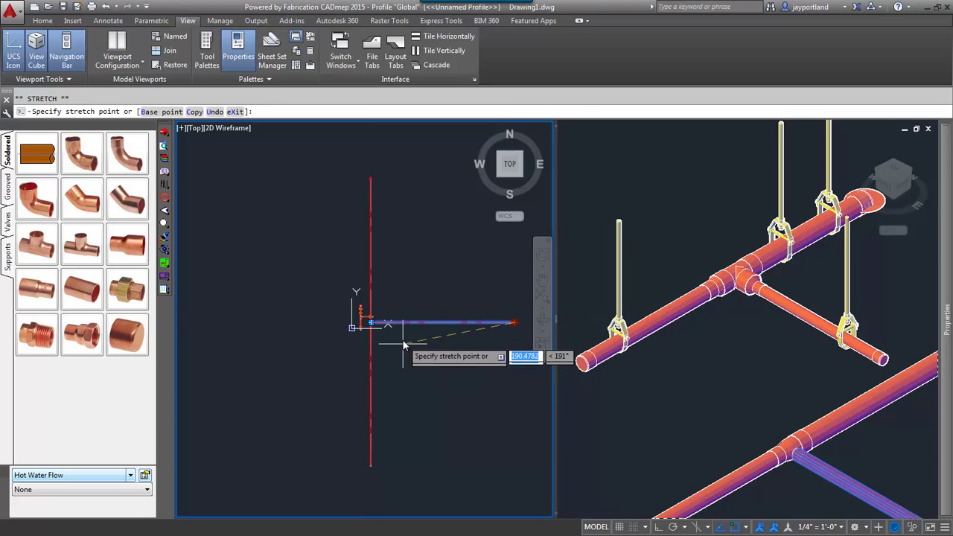
left_click(388, 324)
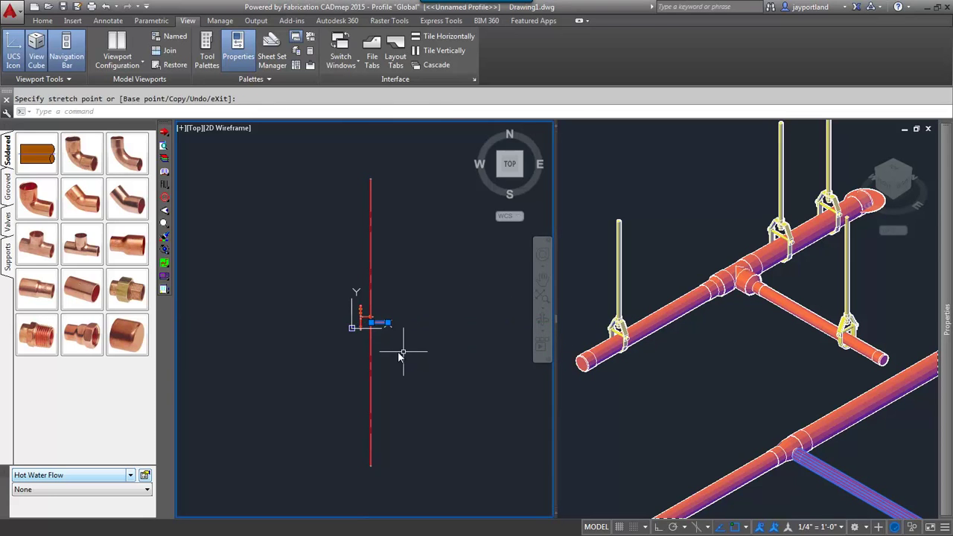
Shorten the two main pipes above and below the new tee in plan by stretching their far ends toward it
left_click(380, 418)
left_click(338, 450)
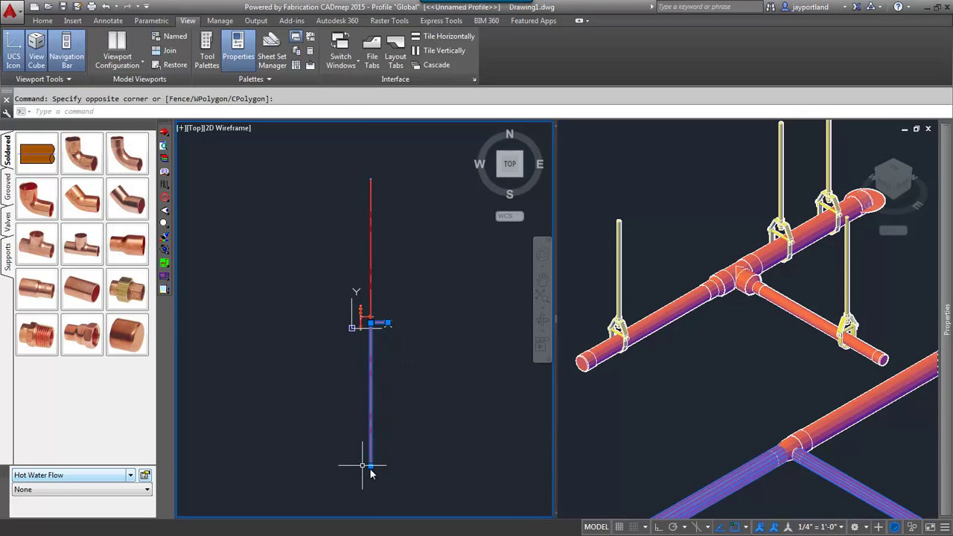
left_click(370, 466)
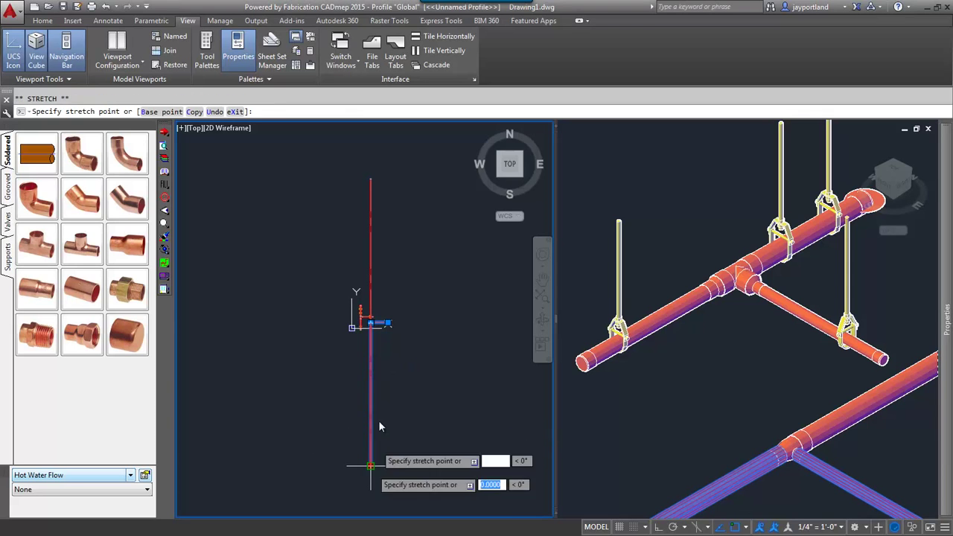
left_click(374, 201)
left_click(366, 191)
left_click(374, 174)
left_click(370, 179)
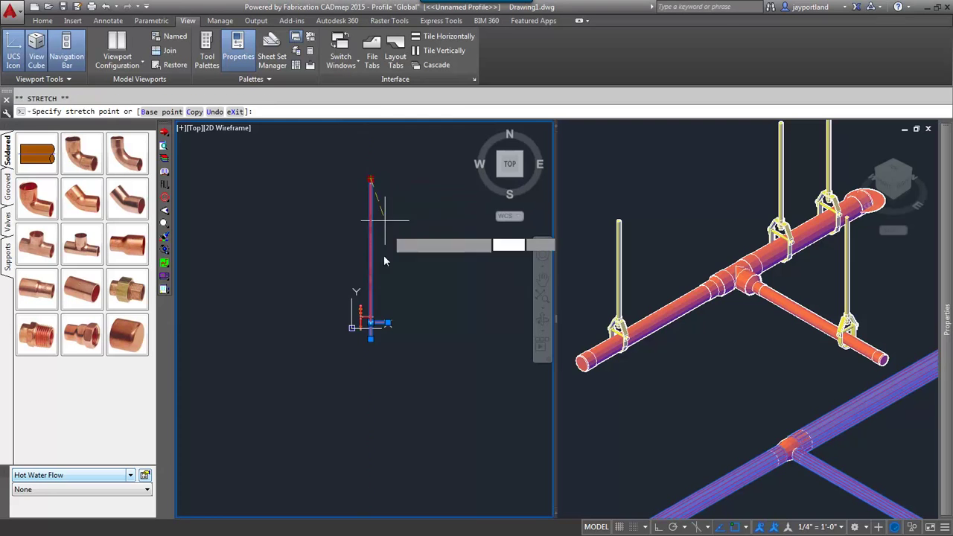
left_click(370, 316)
key("Escape")
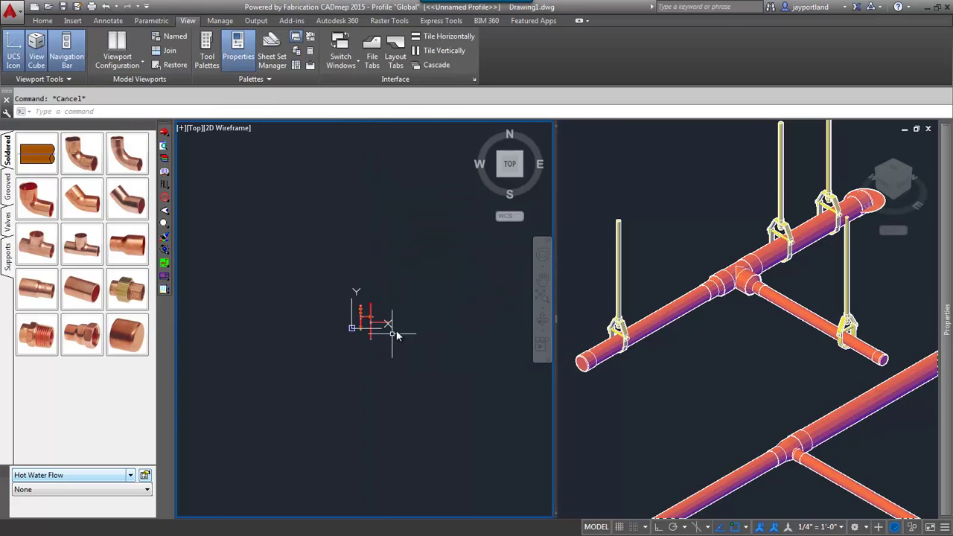
Compare both junctions in 3D, and run REVDESIGN on the new tee assembly to generate design lines from it
scroll(378, 331, "up", 5)
left_click(776, 427)
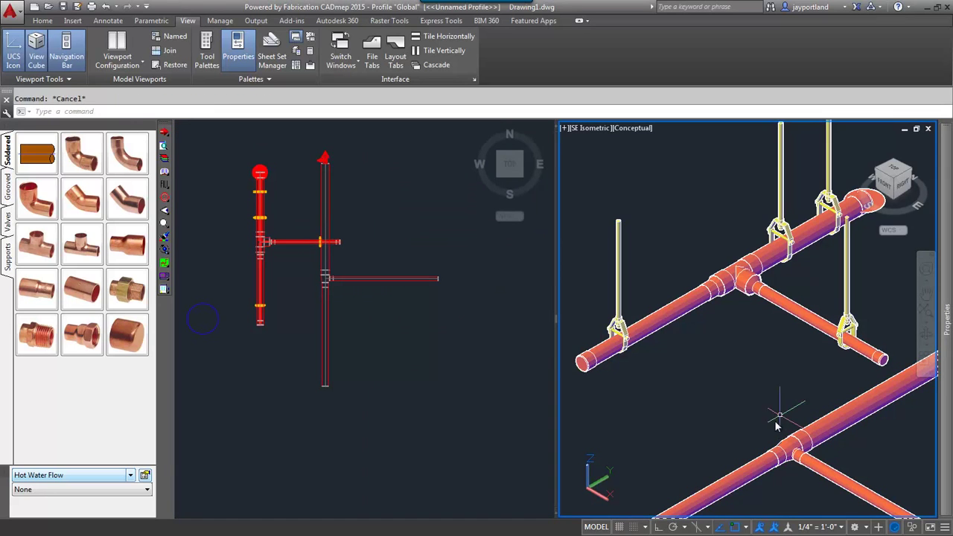
scroll(775, 425, "up", 4)
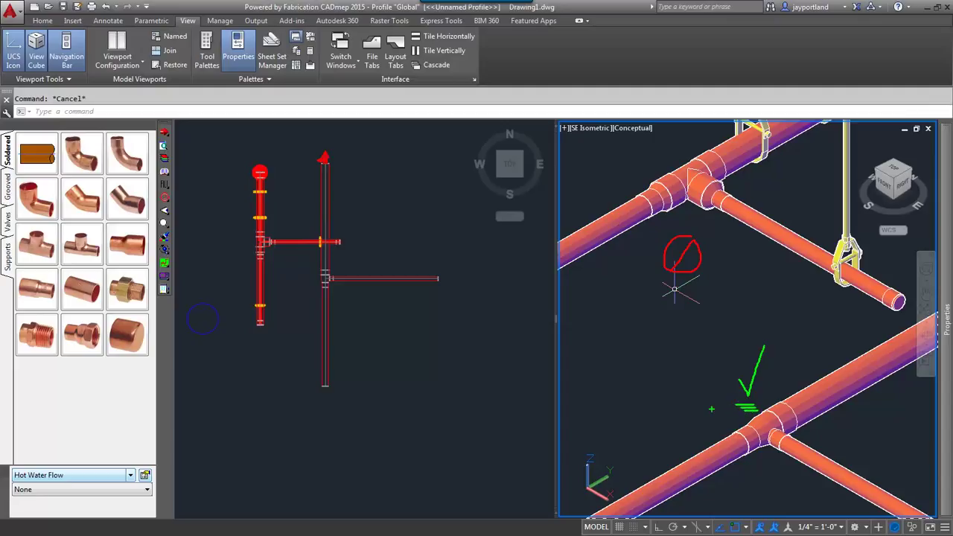
left_click(360, 310)
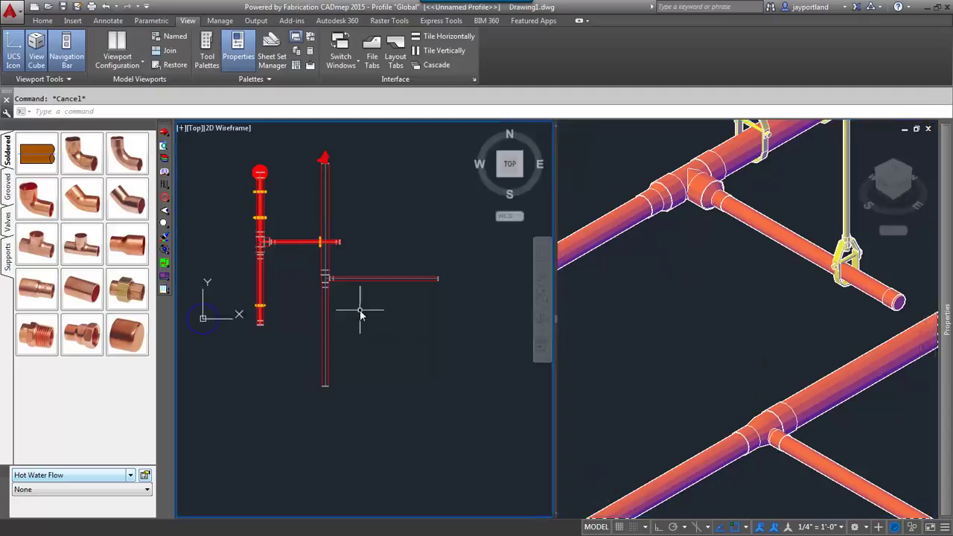
type("REVDes")
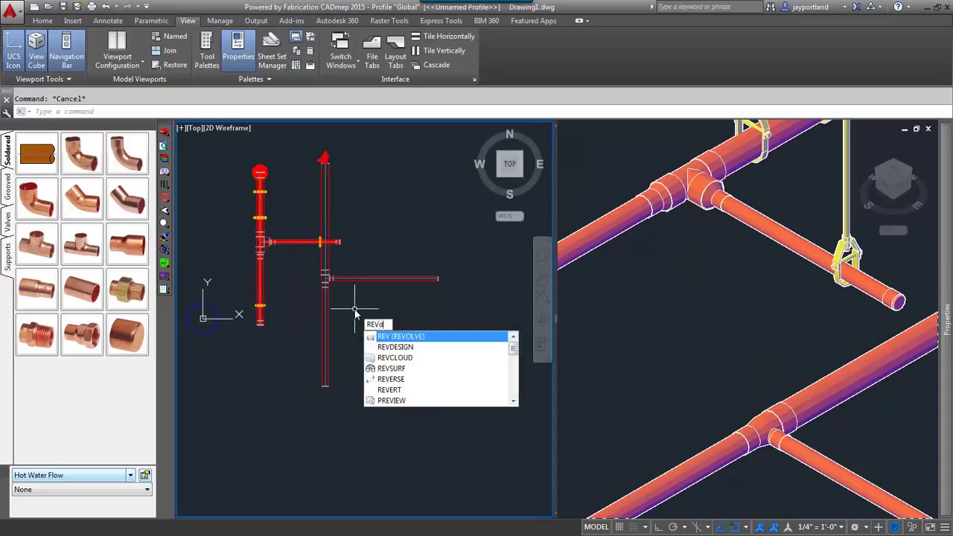
type("ign")
key("Return")
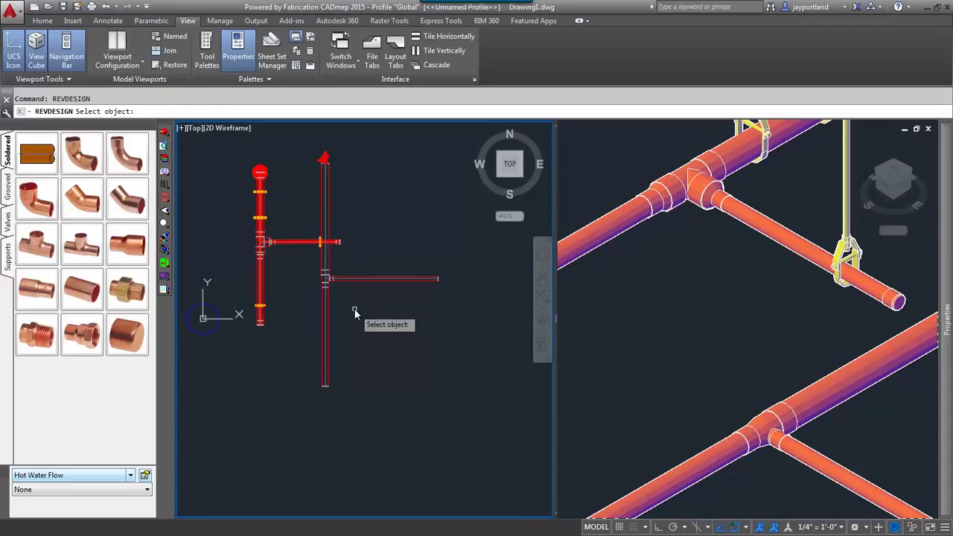
left_click(328, 283)
left_click(350, 293)
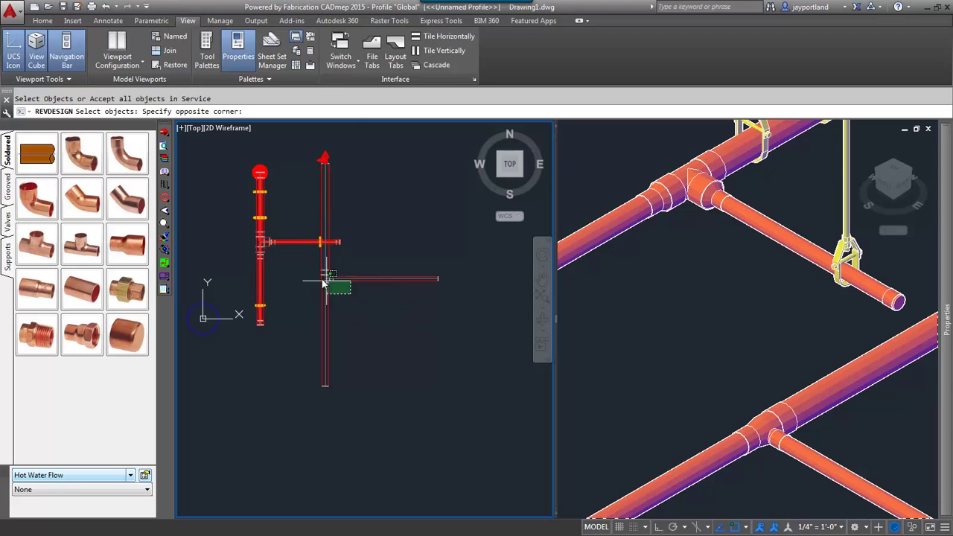
left_click(315, 267)
key("Return")
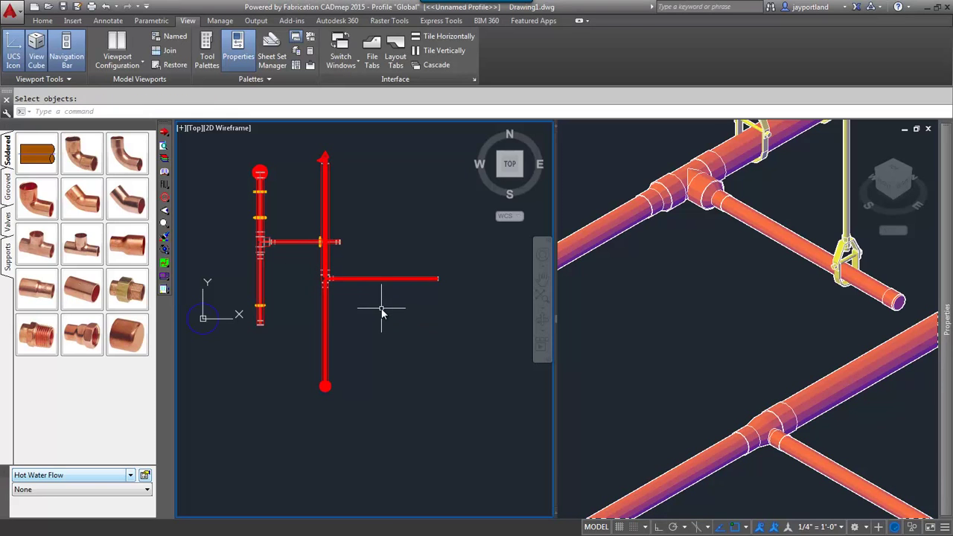
Select the reversed design lines at the second tee and fill them with 3D Hot Water Flow fittings and hangers
left_click(693, 362)
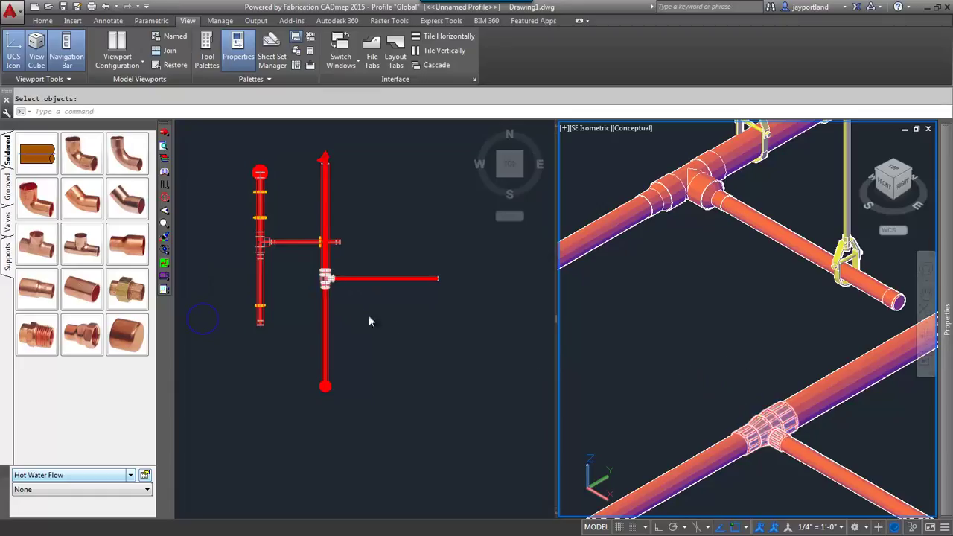
key("Escape")
left_click(342, 295)
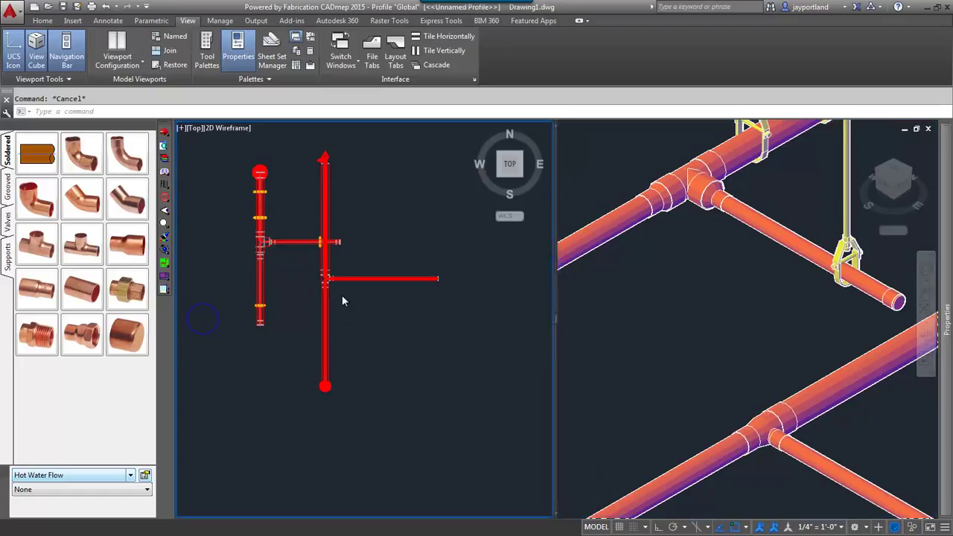
scroll(333, 295, "up", 5)
scroll(333, 296, "down", 2)
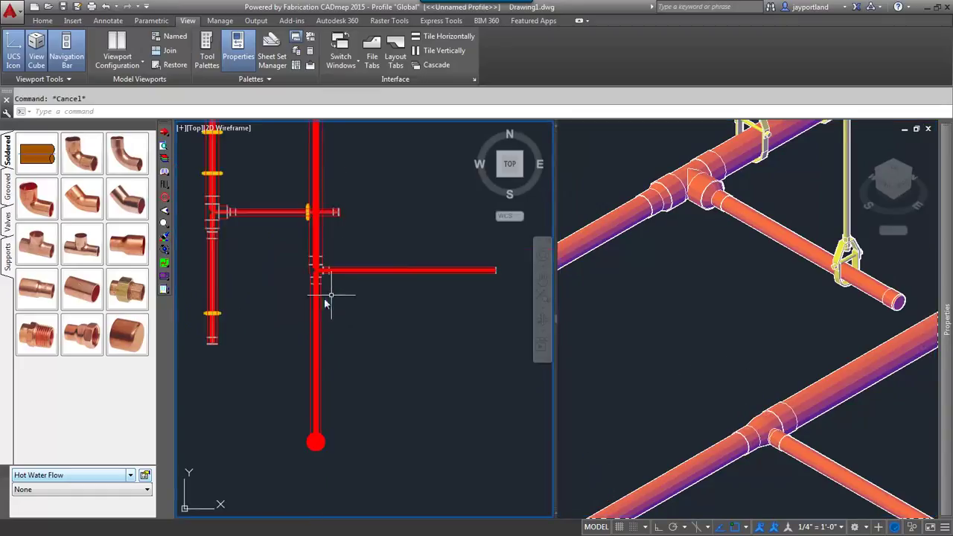
left_click(163, 262)
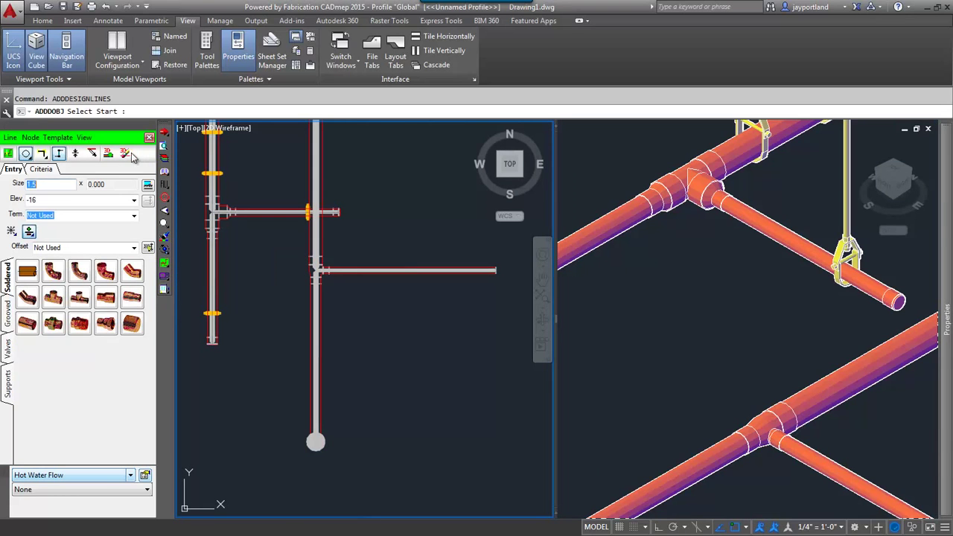
scroll(315, 268, "up", 4)
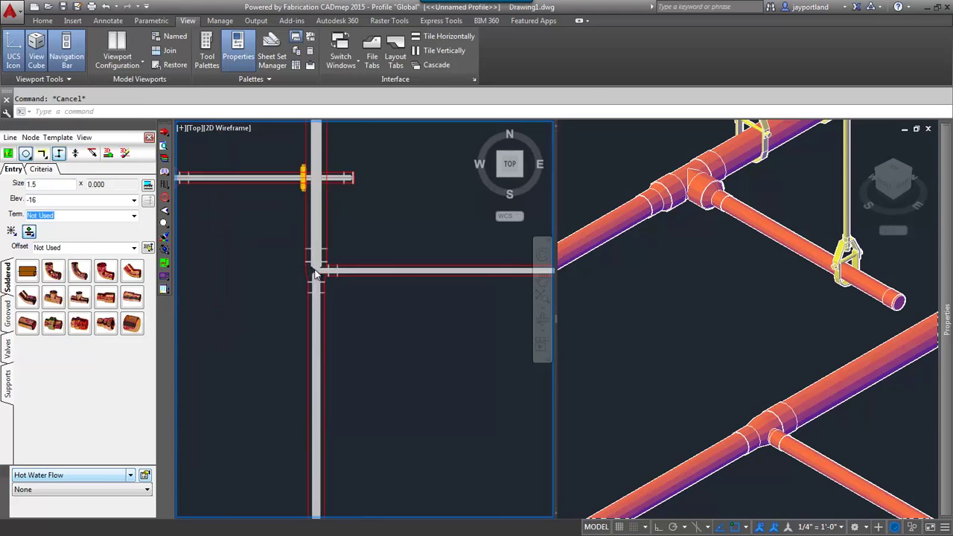
left_click(309, 265)
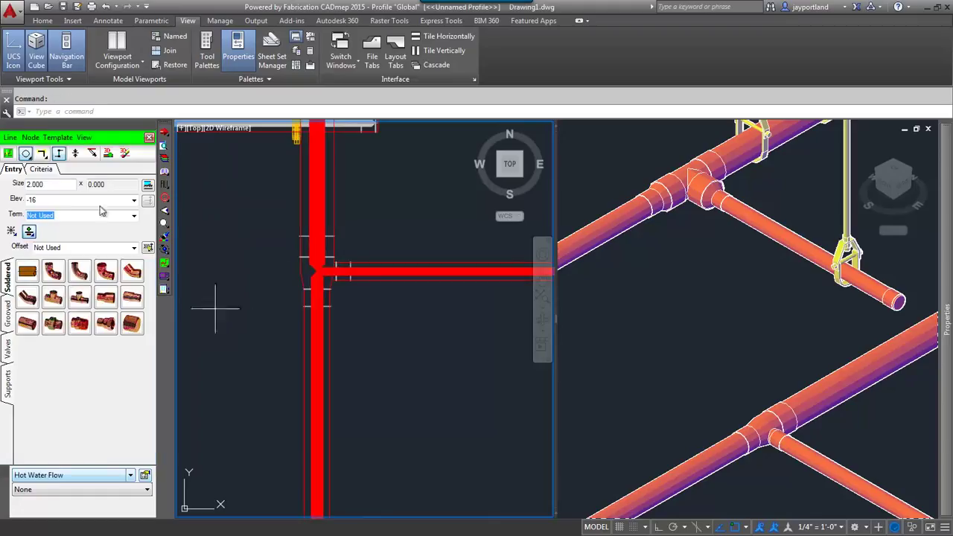
left_click(125, 153)
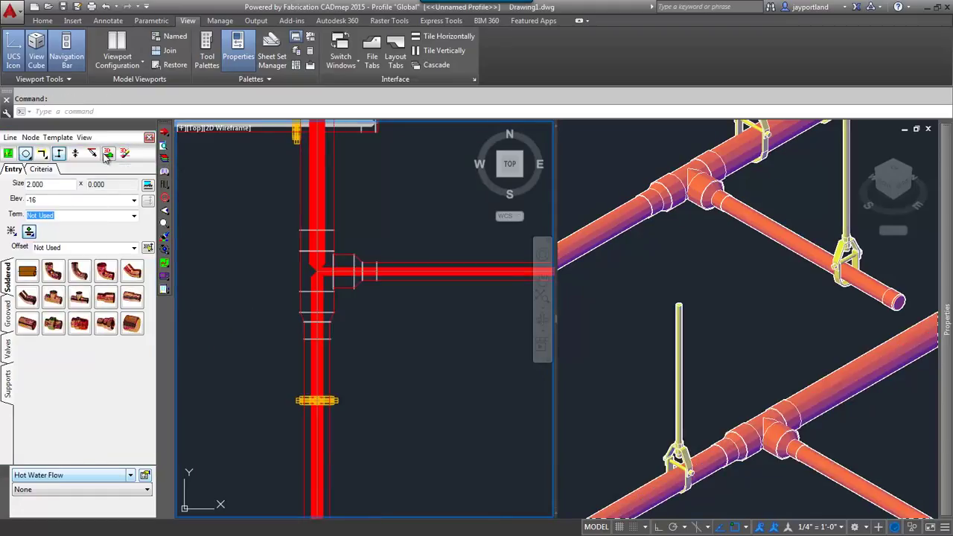
Compare the two filled junctions in 3D, and erase the refilled run's design lines while keeping its fittings
left_click(752, 395)
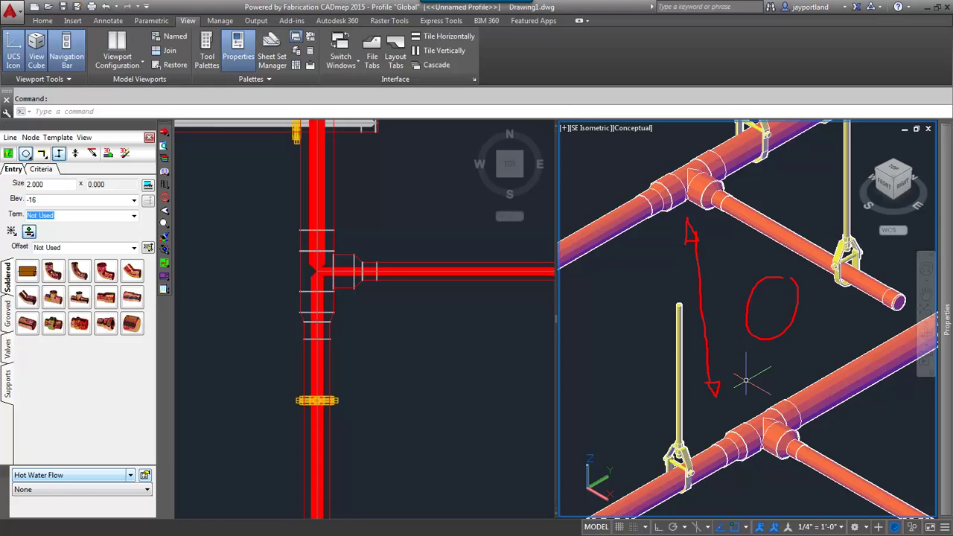
key("Escape")
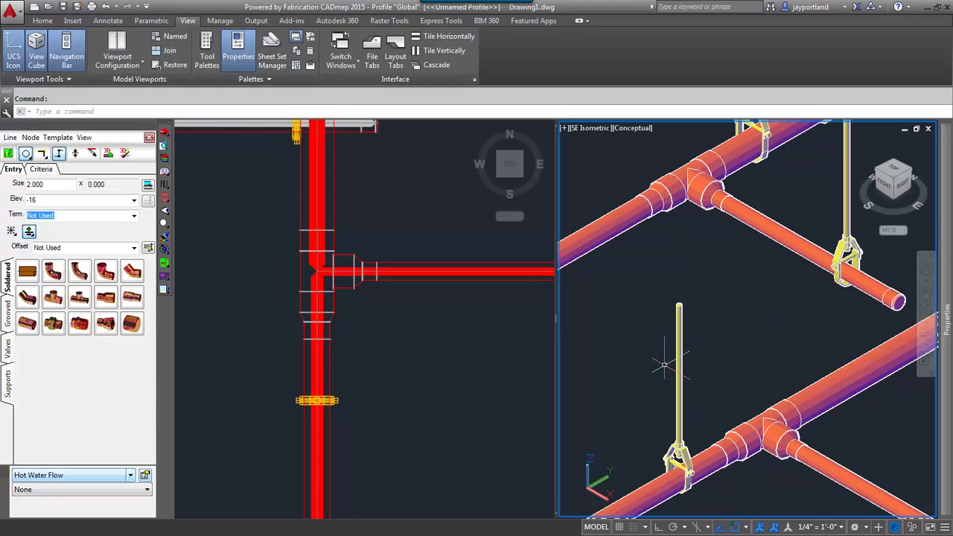
left_click(428, 350)
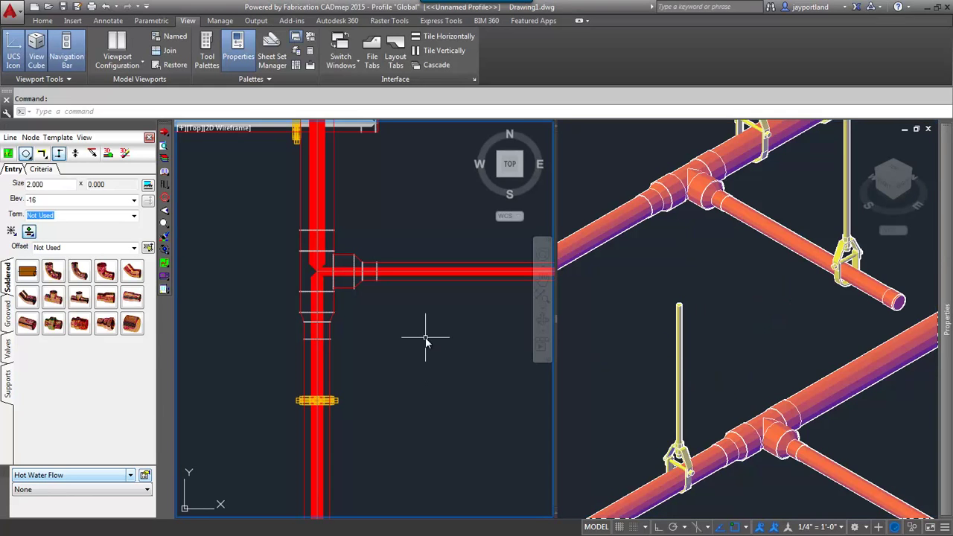
scroll(376, 337, "down", 3)
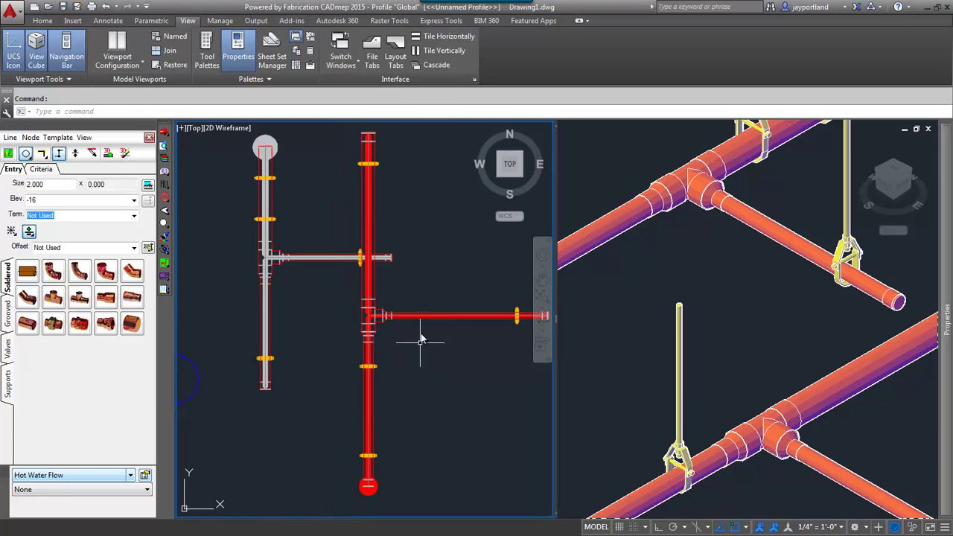
scroll(368, 312, "up", 4)
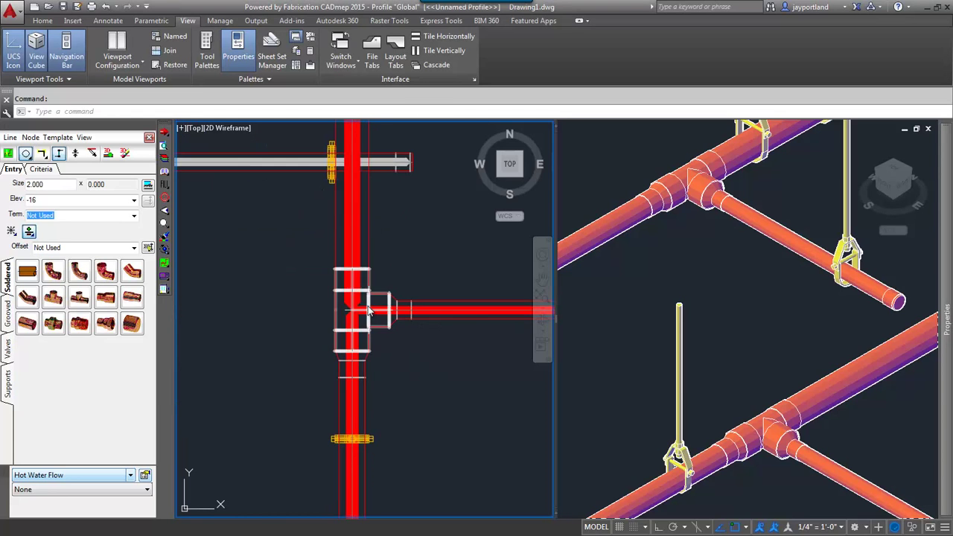
left_click(372, 311)
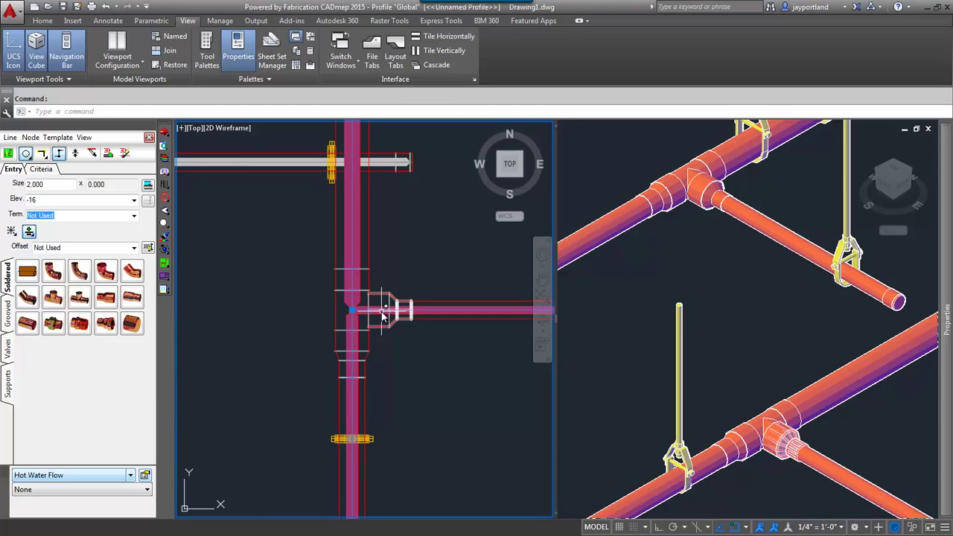
key("Escape")
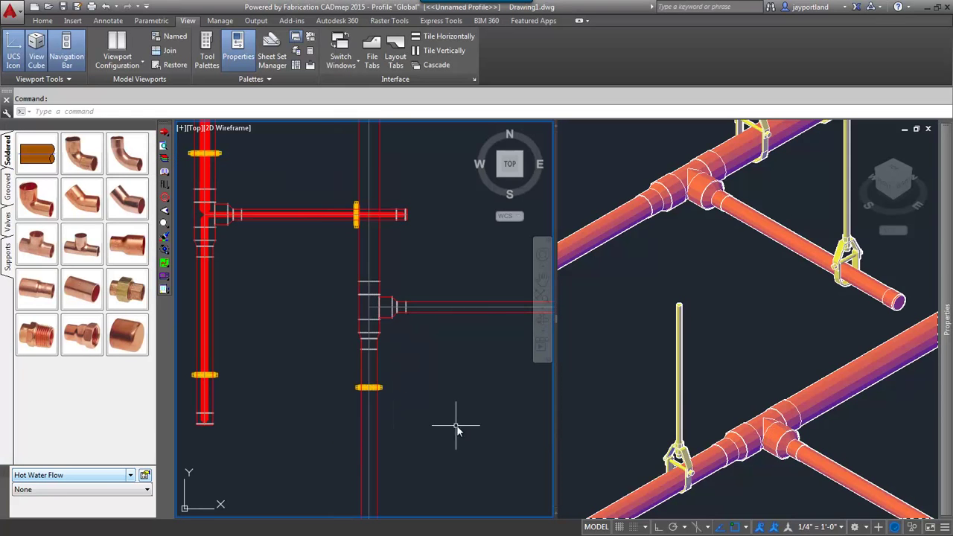
scroll(380, 347, "down", 3)
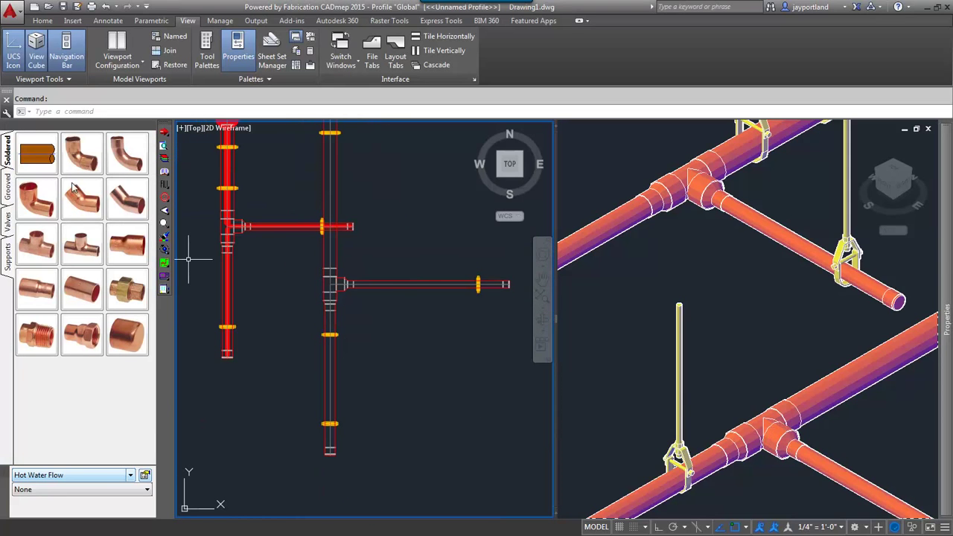
Toggle on the size labels for the branch pipe and both main pipes of the refilled run, and inspect them in plan
left_click(452, 283)
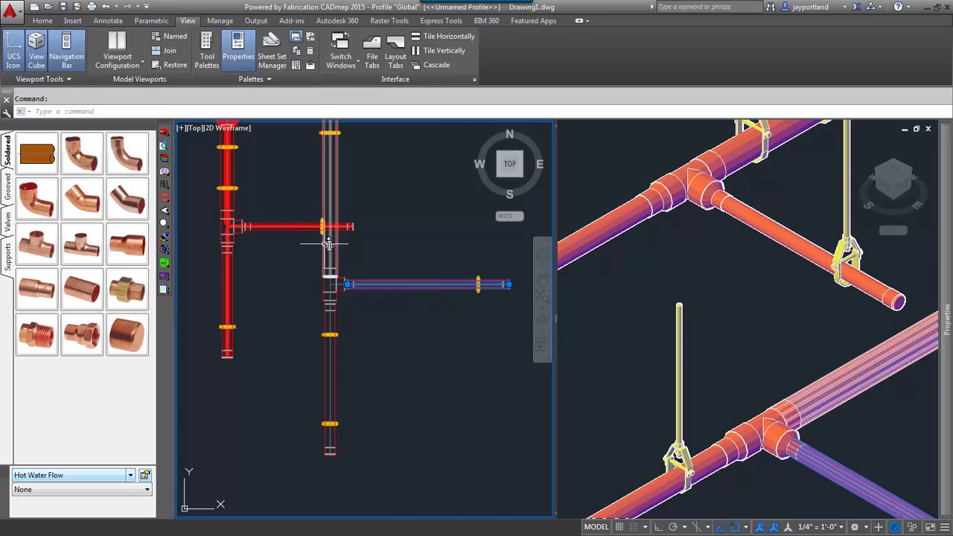
left_click(329, 246)
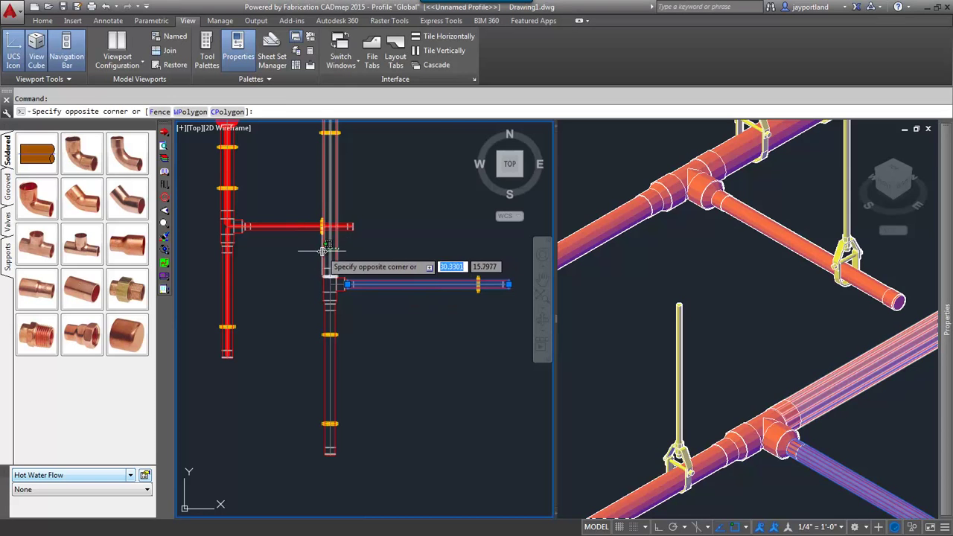
left_click(376, 319)
left_click(327, 369)
right_click(389, 344)
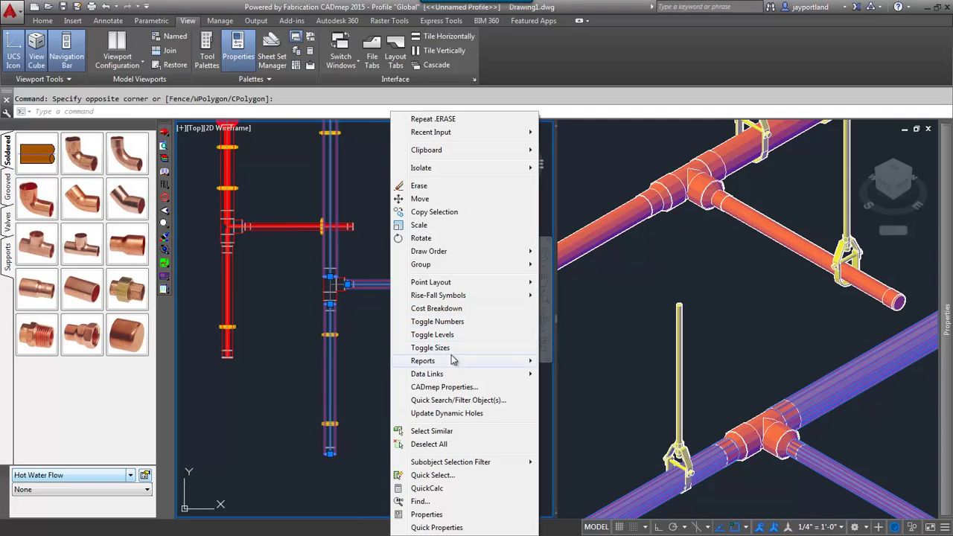
left_click(438, 348)
key("Escape")
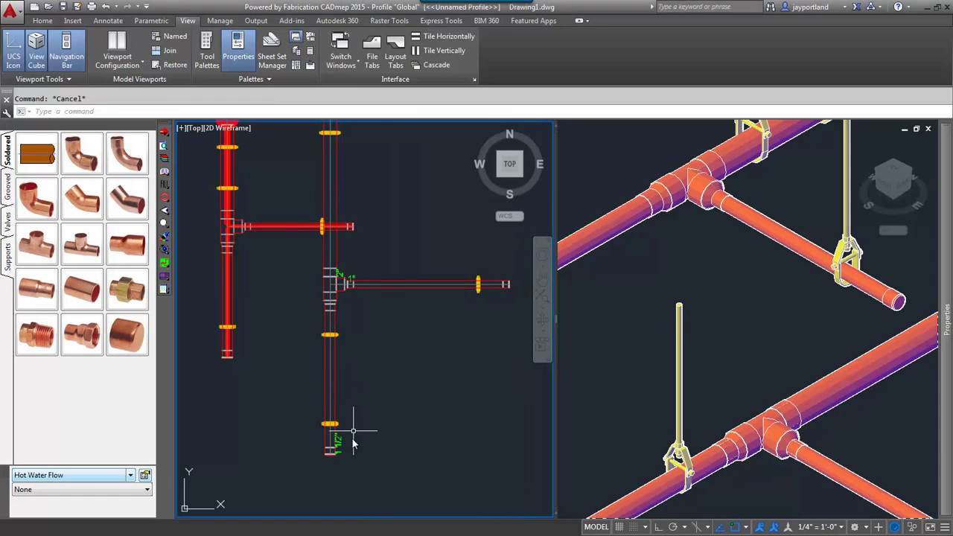
scroll(353, 443, "up", 2)
scroll(372, 223, "up", 2)
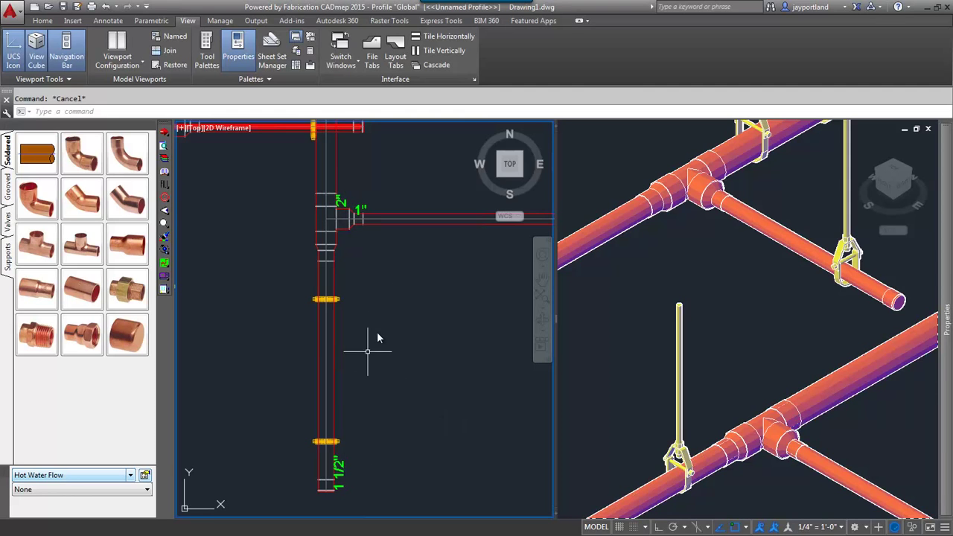
Erase the pipes, tee and reducers around the refilled junction with a crossing selection in plan
scroll(377, 339, "down", 4)
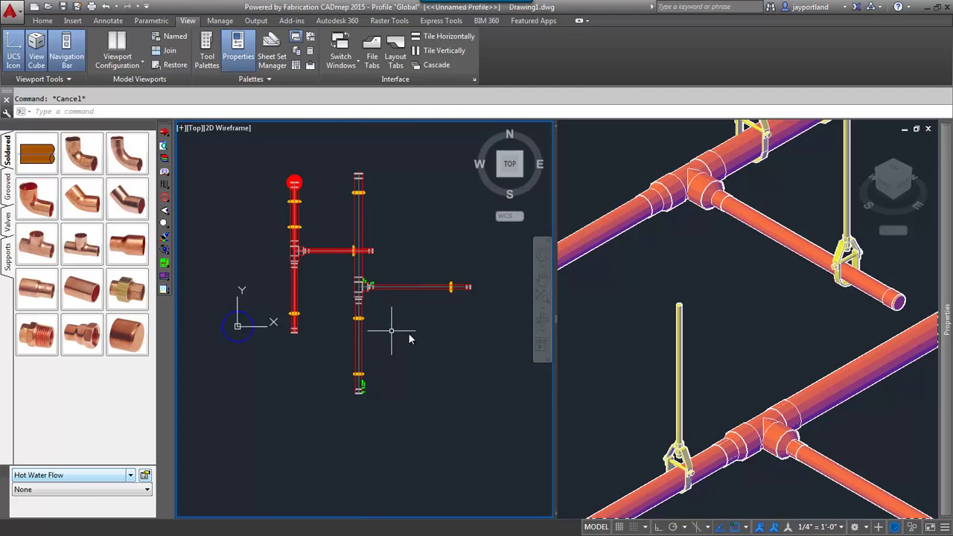
type("e")
key("Return")
left_click(393, 342)
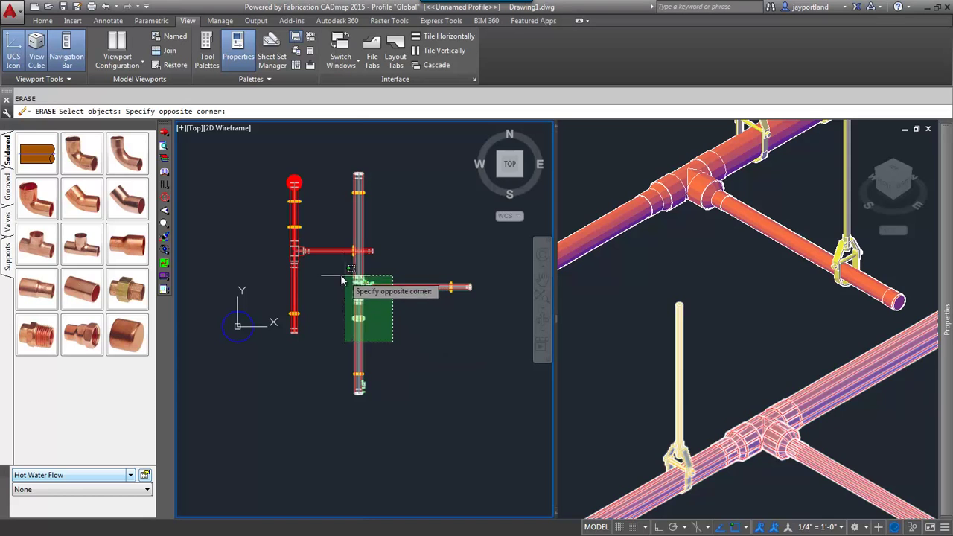
left_click(345, 270)
key("Return")
Erase the leftover hangers and end couplings at the branch, lower and upper ends of the removed run
right_click(454, 309)
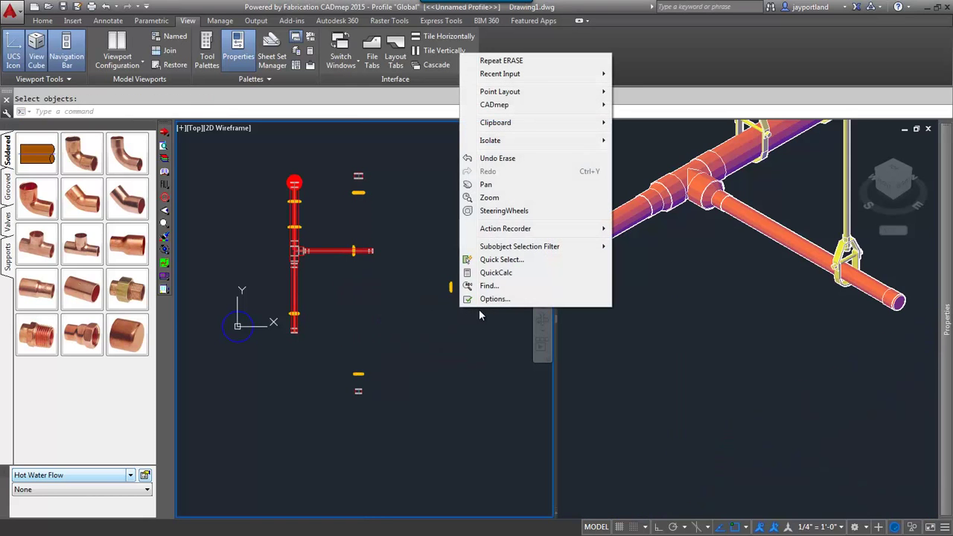
left_click(528, 66)
left_click(511, 320)
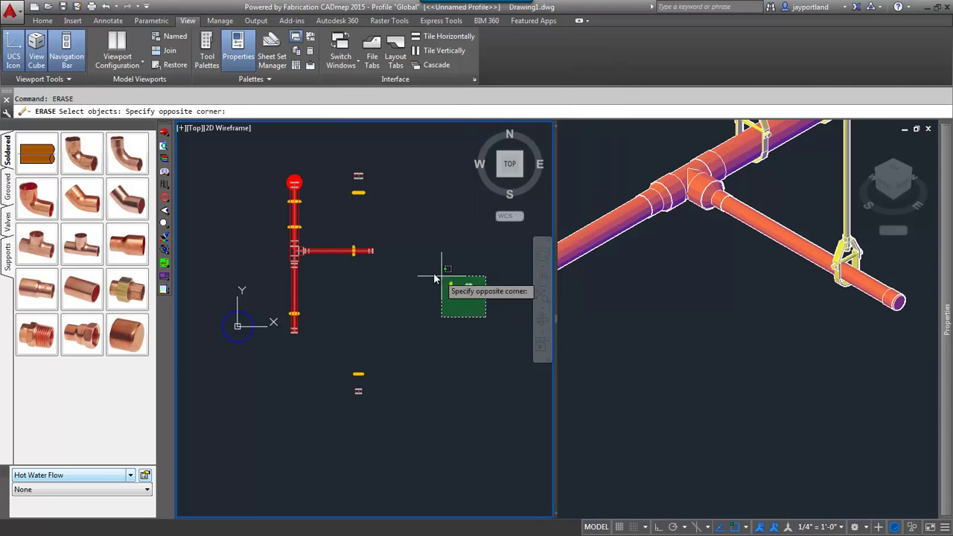
left_click(436, 265)
left_click(443, 406)
left_click(347, 341)
left_click(367, 212)
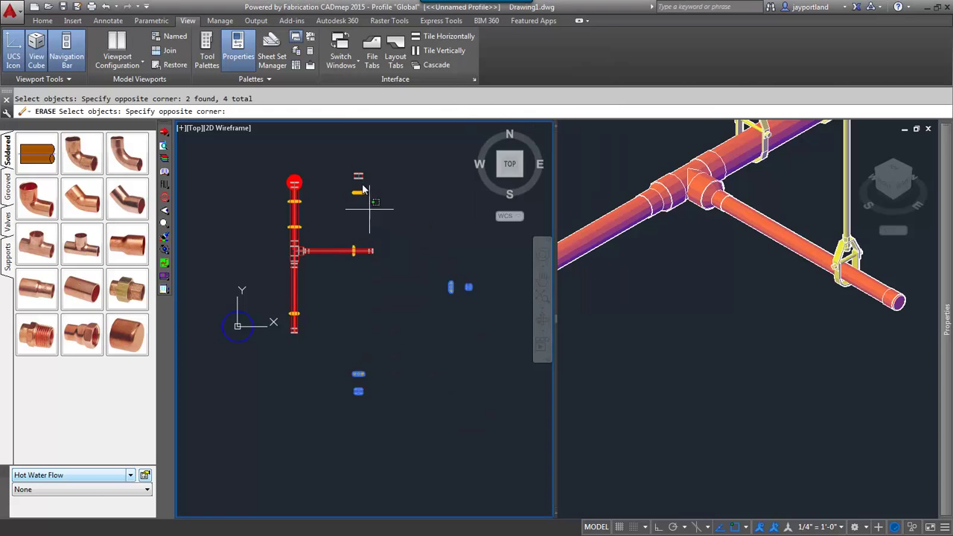
left_click(351, 153)
key("Return")
Change the Tee Reducing fitting's button code to Red2Branch-90 and accept its properties
scroll(343, 244, "up", 2)
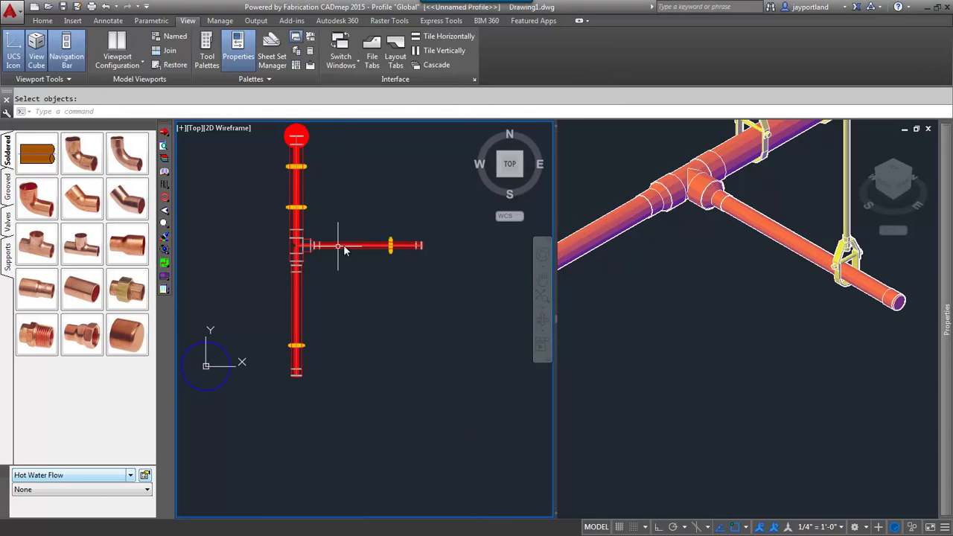
left_click(762, 299)
middle_click_drag(727, 329, 738, 431)
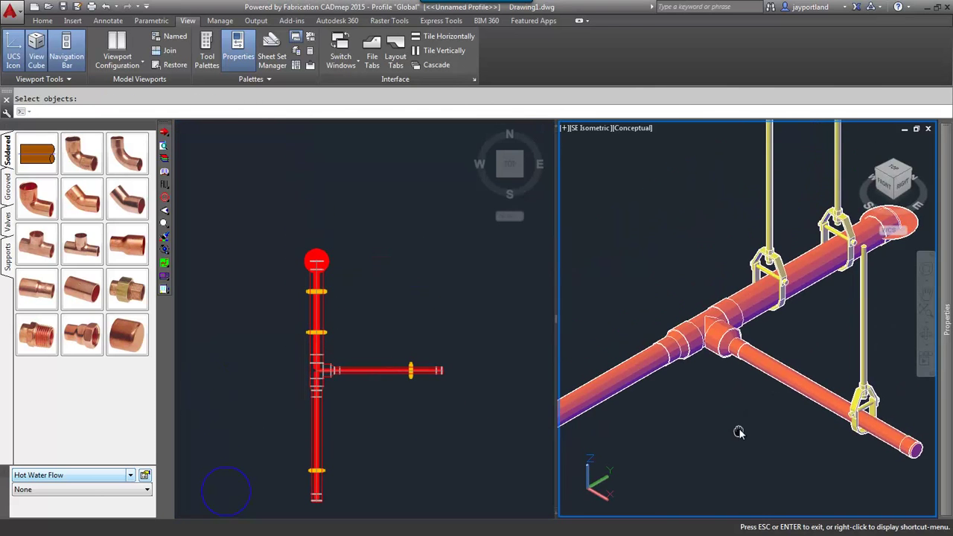
left_click(401, 418)
scroll(343, 409, "up", 5)
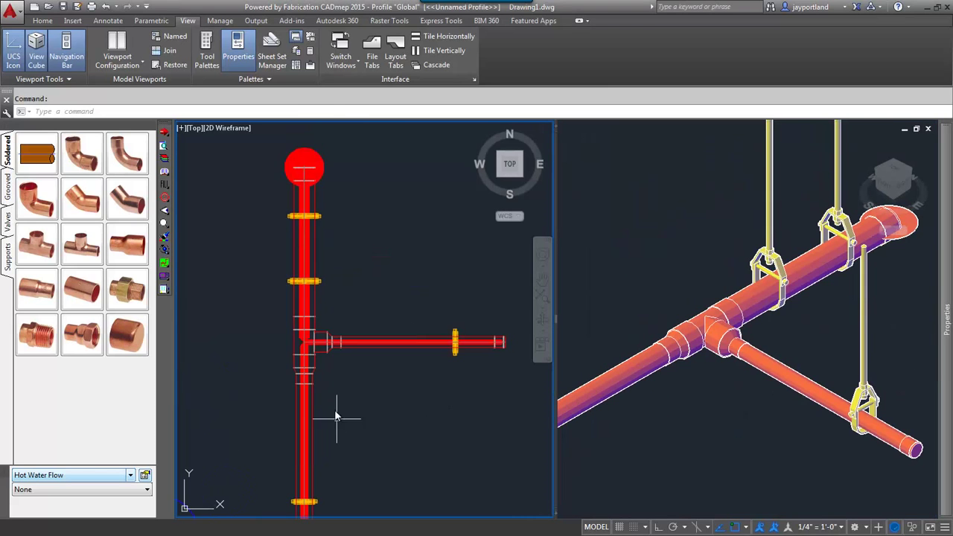
right_click(47, 247)
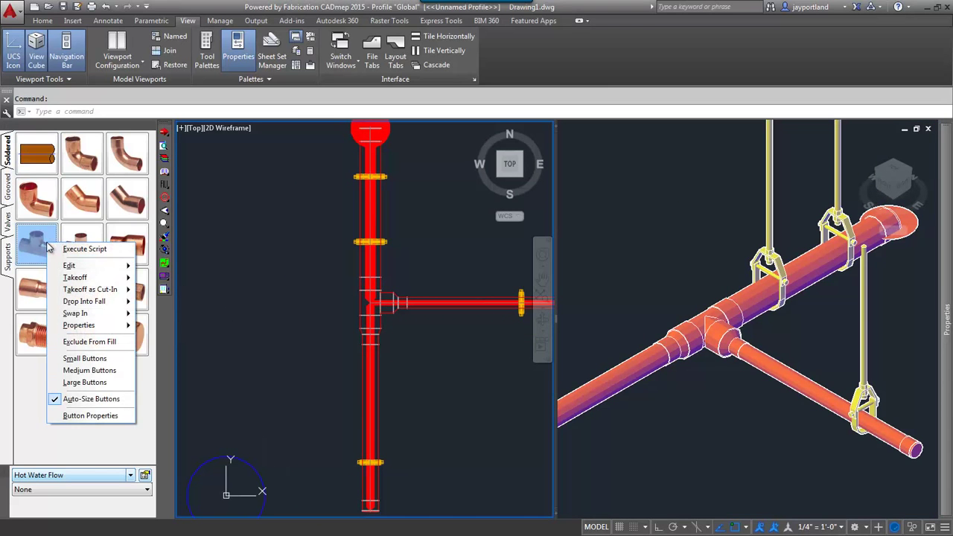
left_click(81, 416)
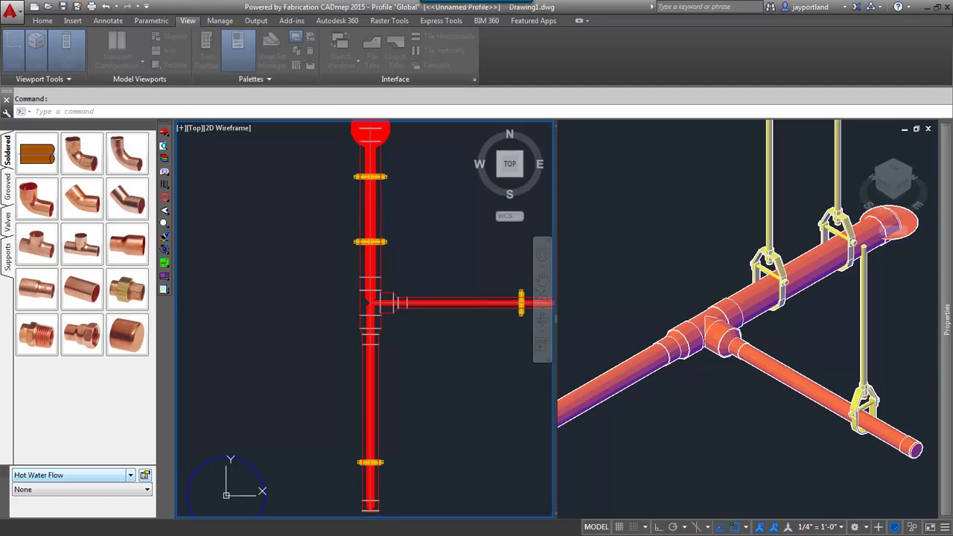
key("Tab")
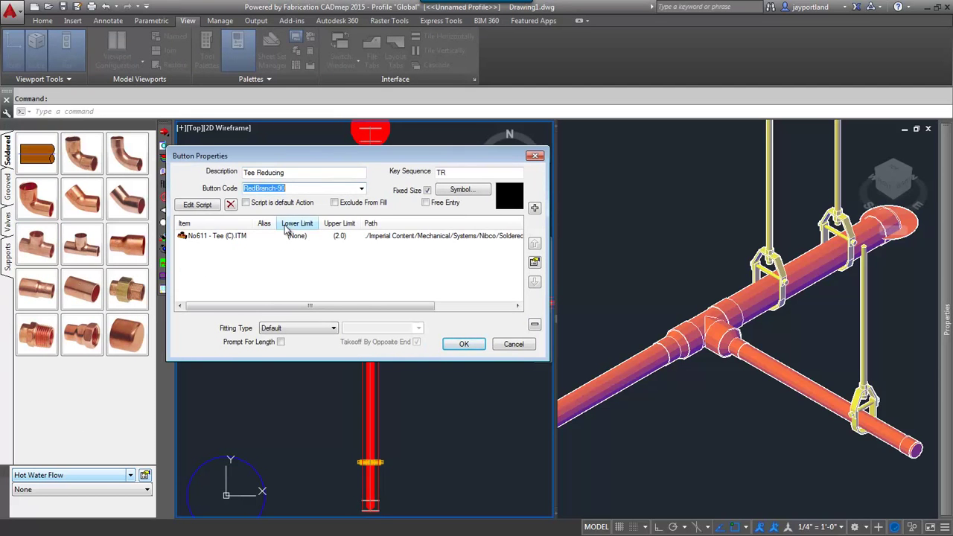
left_click(263, 191)
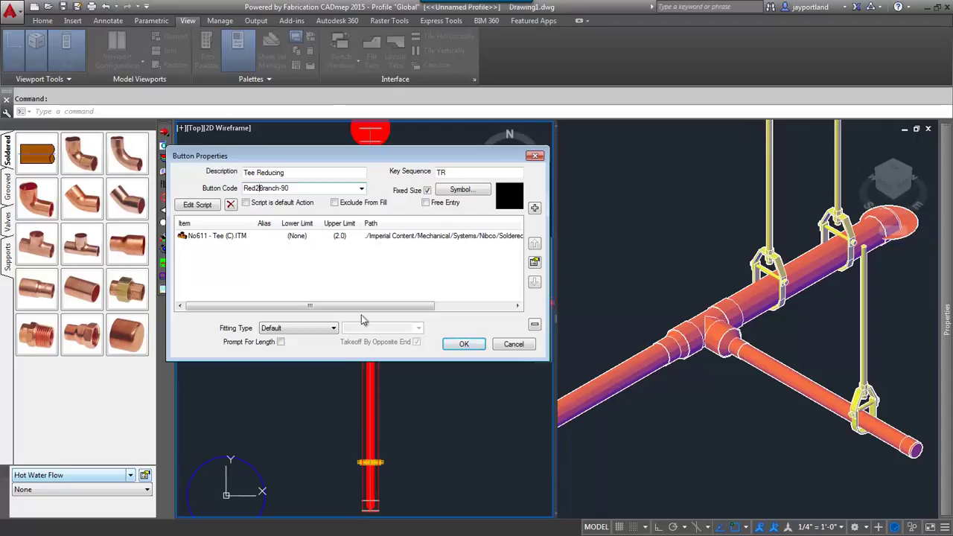
left_click(462, 343)
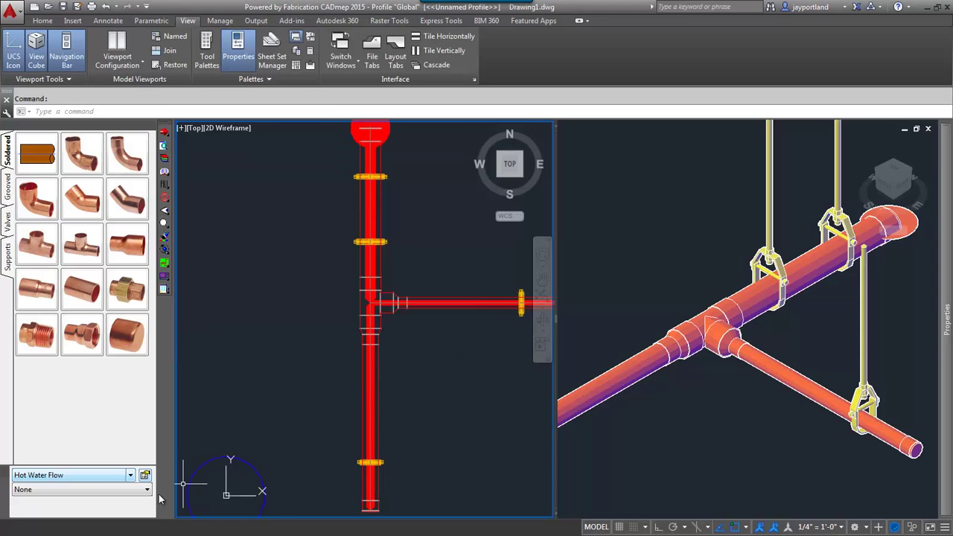
Move the Red2Branch-90 mapping to the head of the RedILTee entries in the Hot Water Flow button mappings and accept the setup
left_click(145, 477)
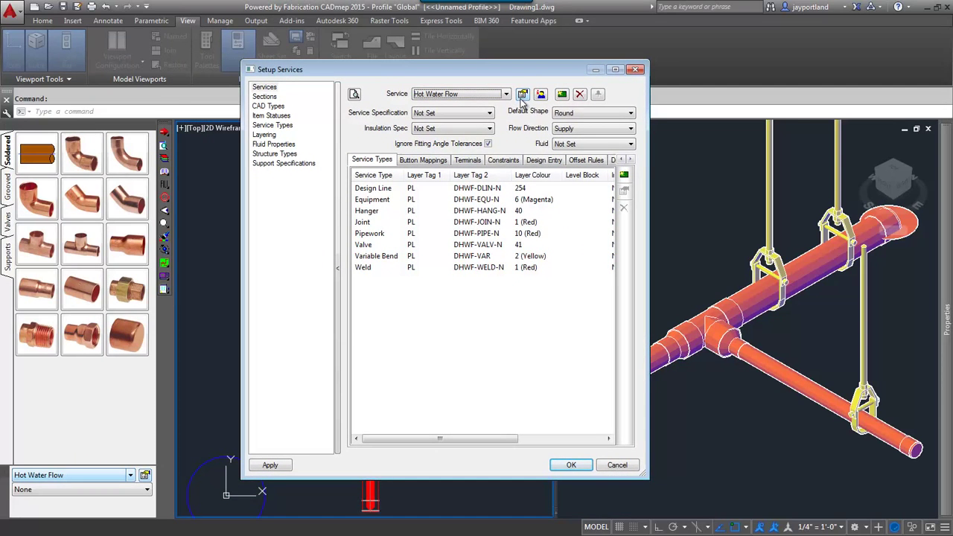
left_click(425, 161)
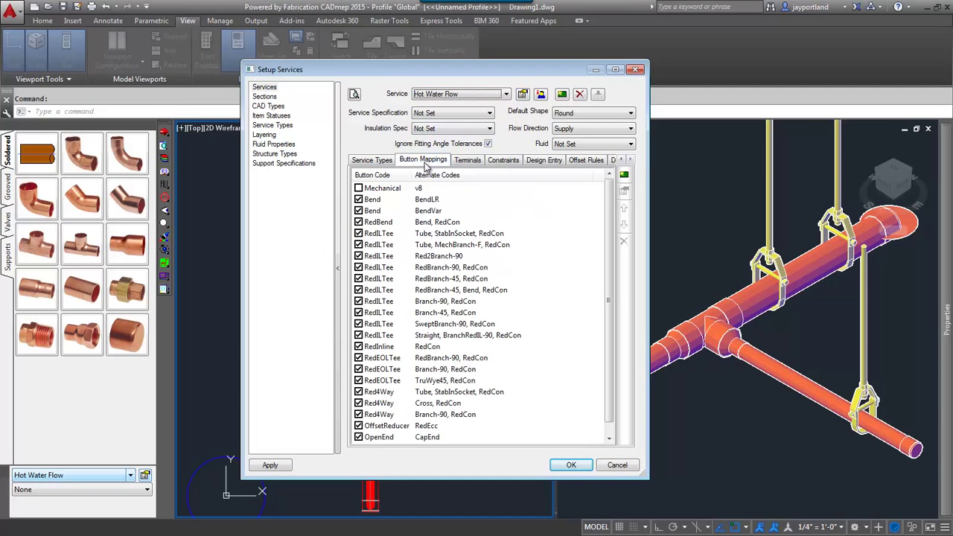
left_click(434, 257)
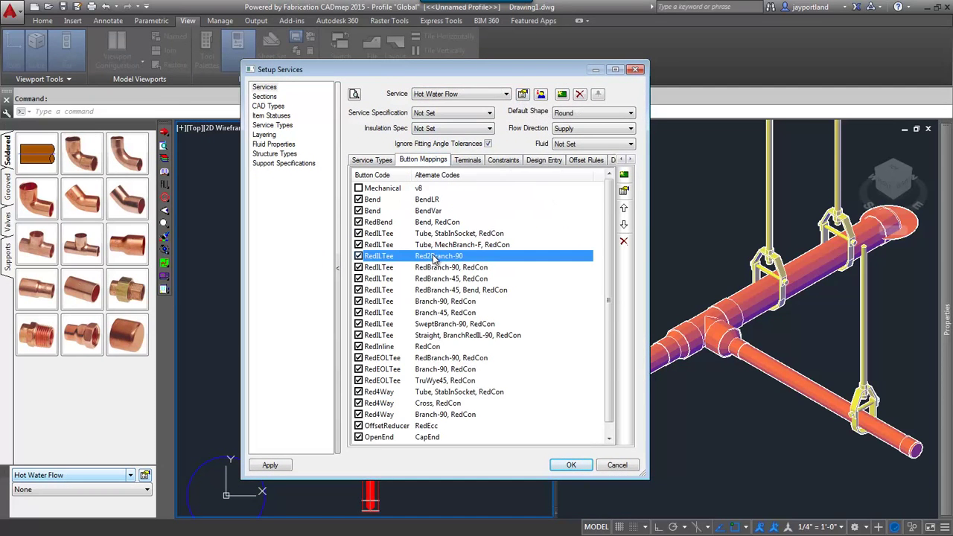
left_click(624, 210)
left_click(624, 209)
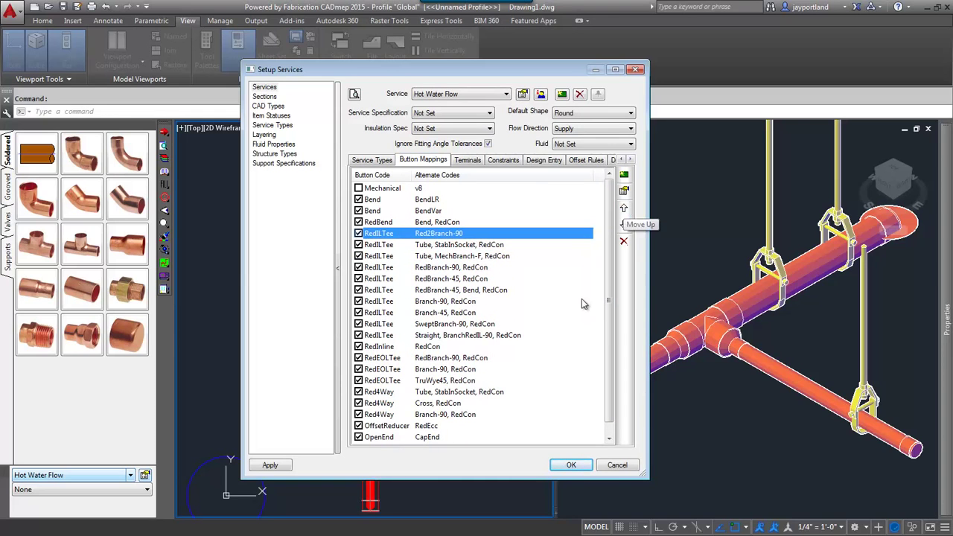
left_click(572, 465)
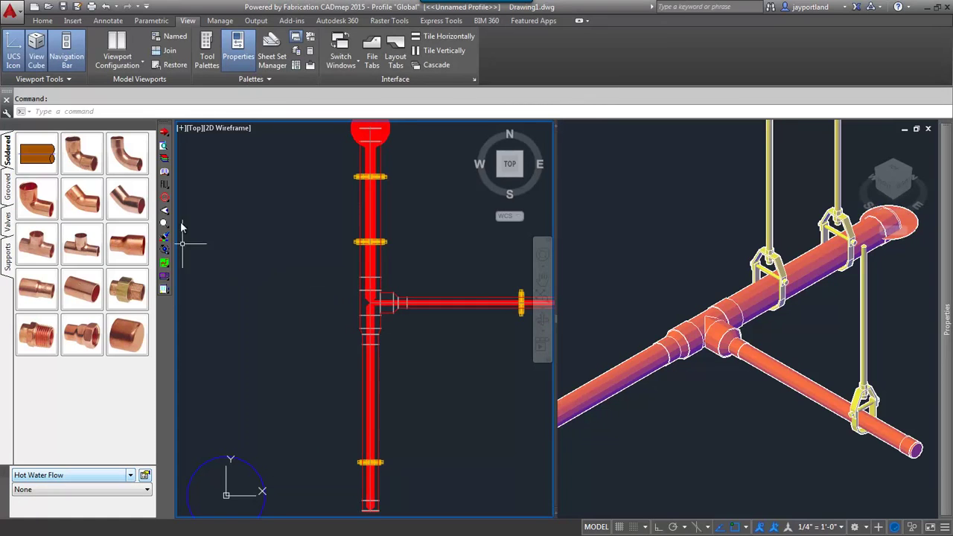
Clear the 3D fittings from the existing design lines and fill them in 3D again with the reordered mappings
left_click(163, 268)
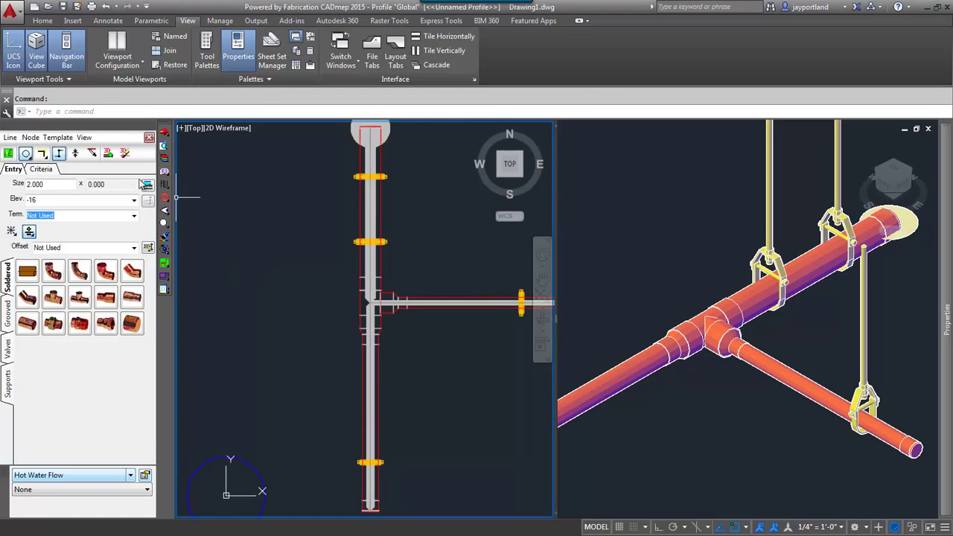
key("Escape")
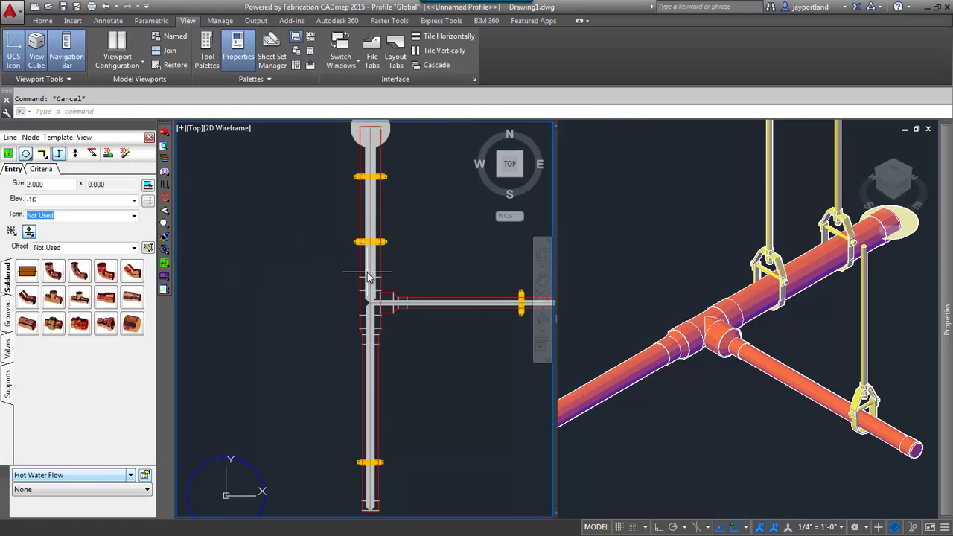
left_click(100, 155)
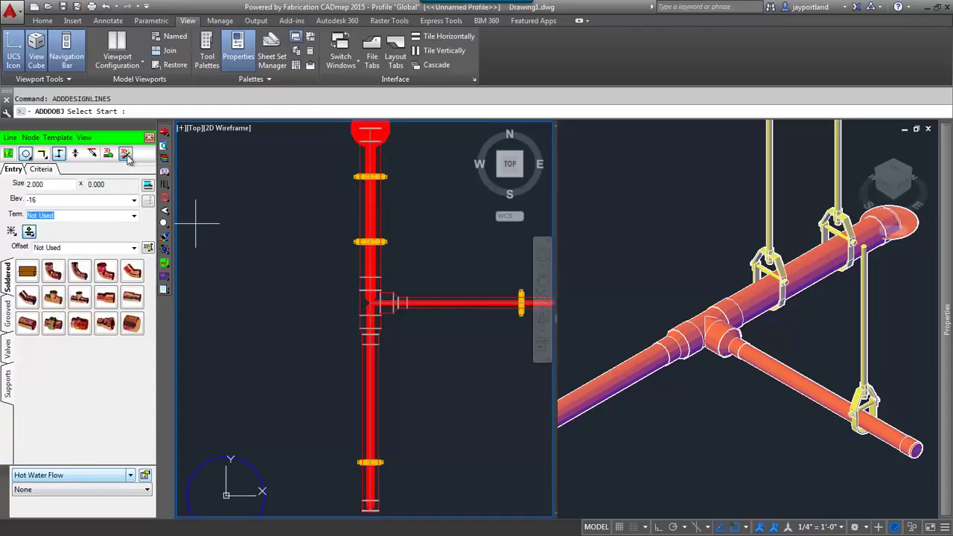
left_click(126, 154)
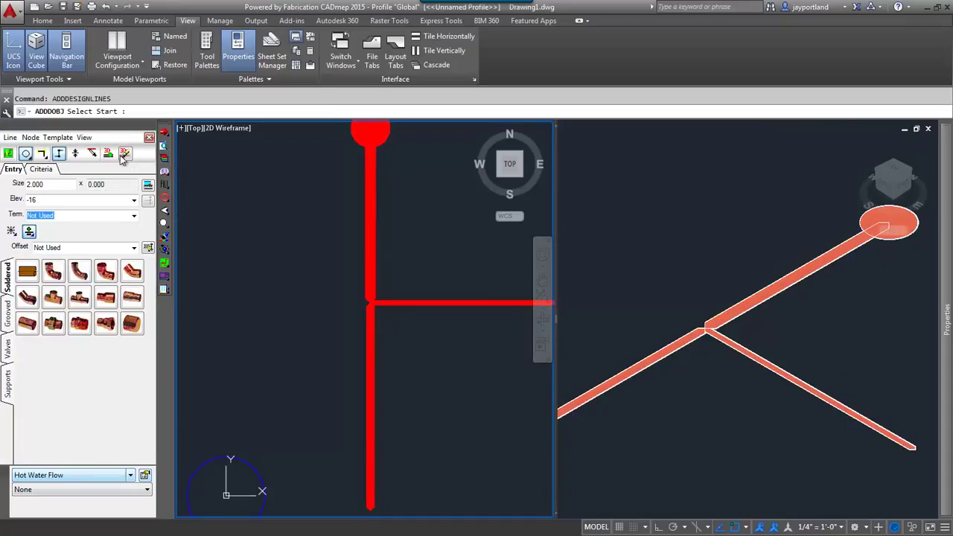
key("Escape")
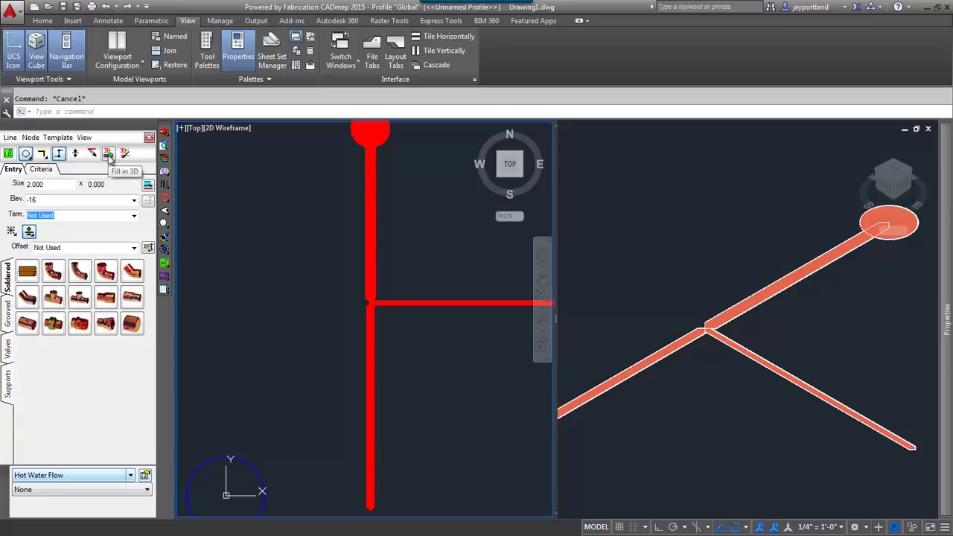
left_click(109, 157)
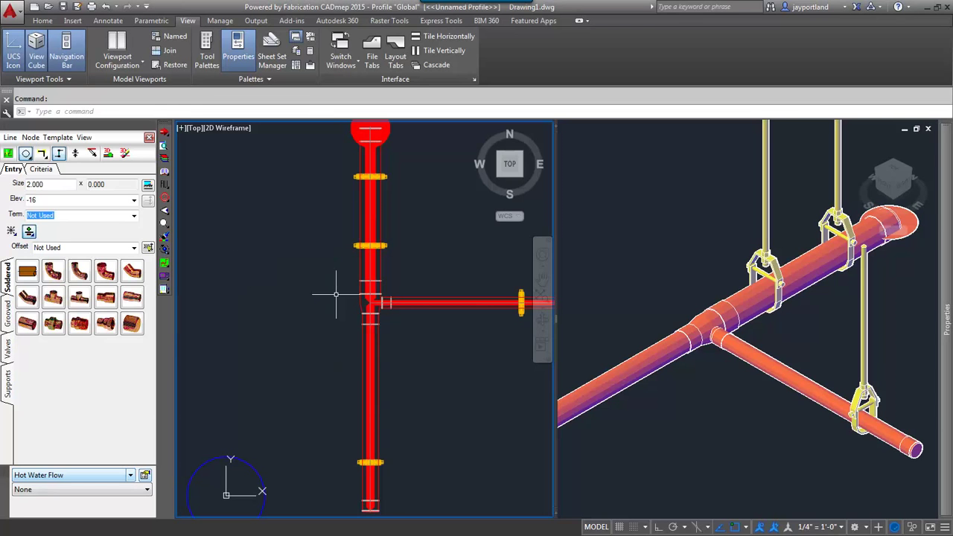
Erase the refilled run around the junction together with its leftover hangers and end couplings in plan
scroll(372, 305, "down", 4)
scroll(406, 328, "up", 2)
left_click(402, 327)
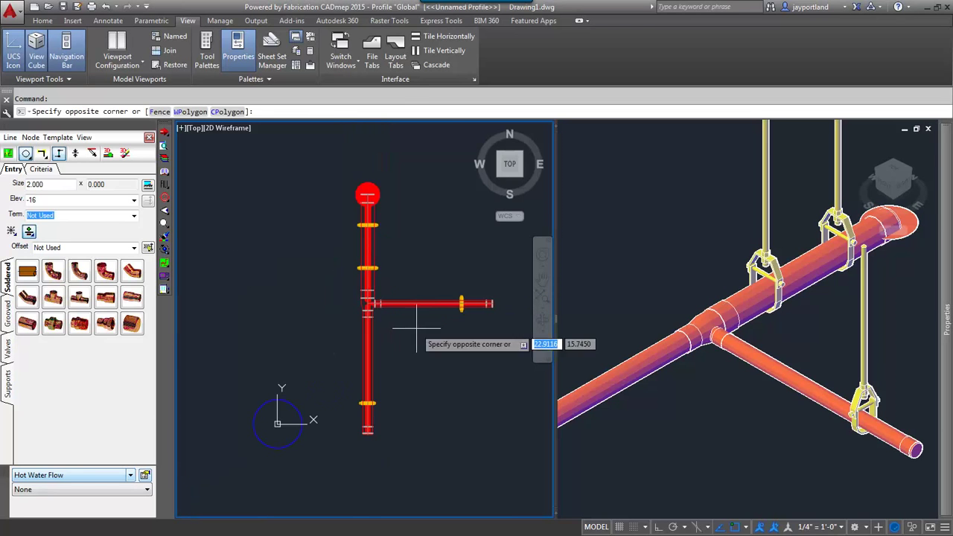
left_click(344, 255)
key("Delete")
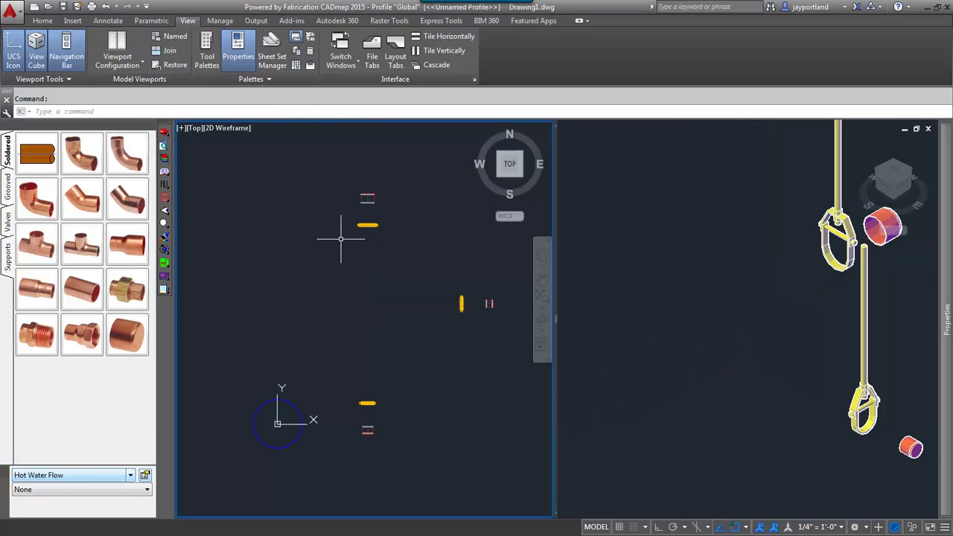
left_click(527, 473)
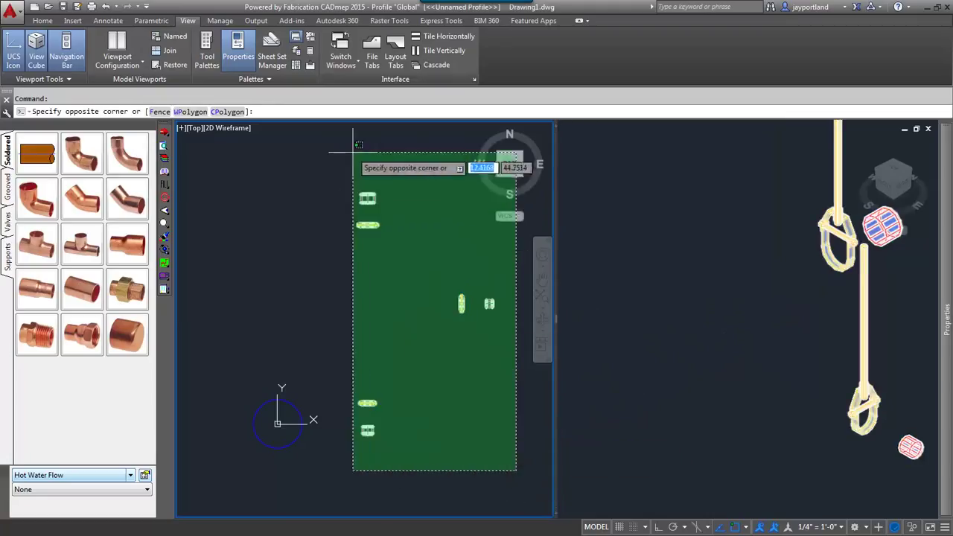
left_click(345, 167)
key("Delete")
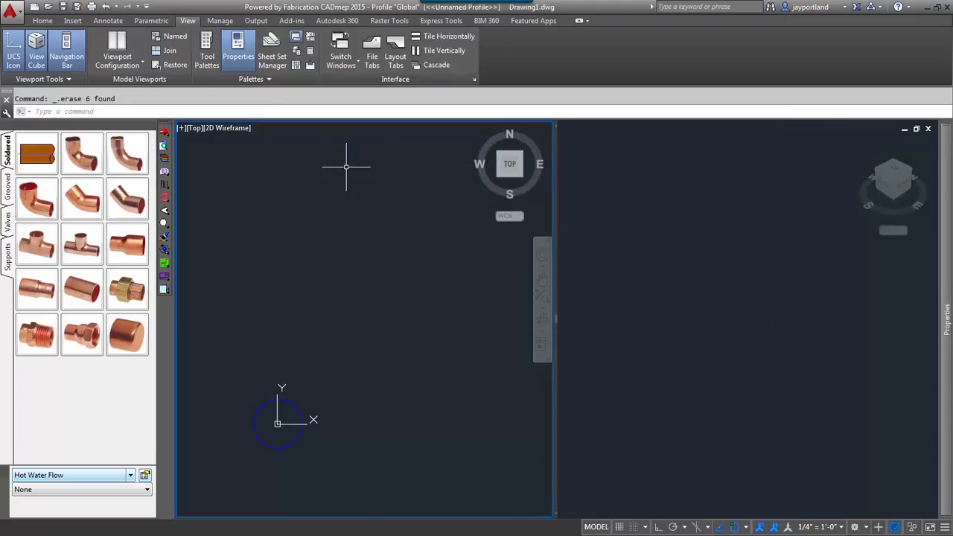
Draw a size 2 design line about 21.5 long heading south, with a size 1 branch about 17.4 long heading east from its end
left_click(165, 263)
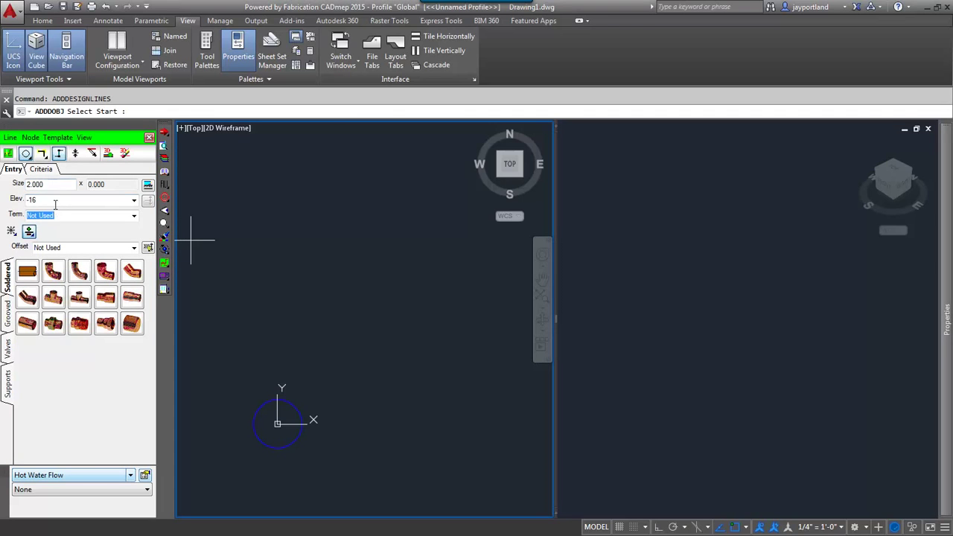
left_click(379, 186)
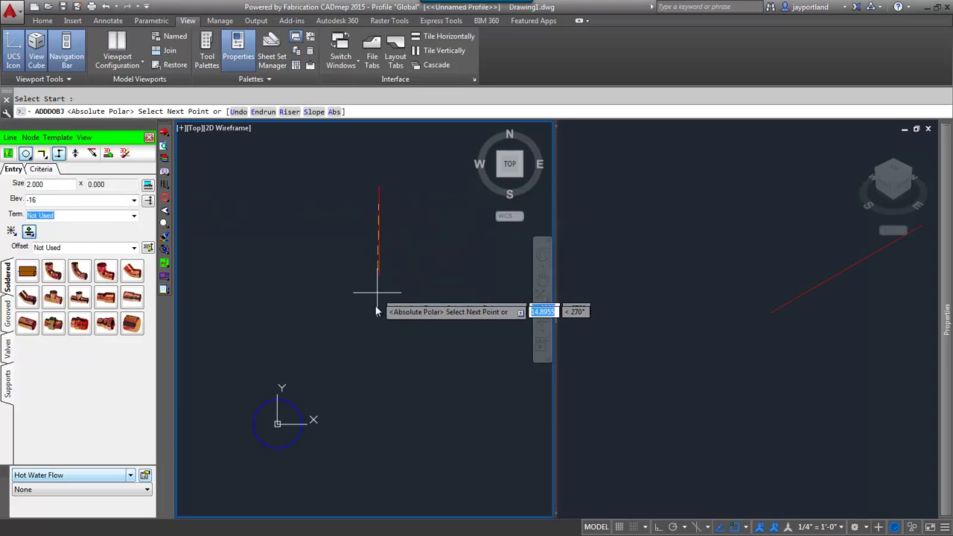
left_click(376, 314)
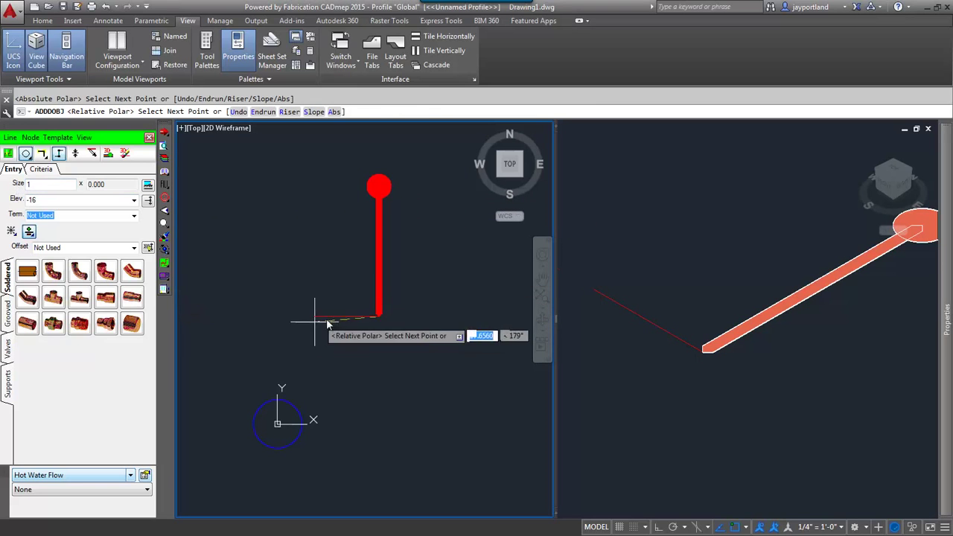
left_click(484, 315)
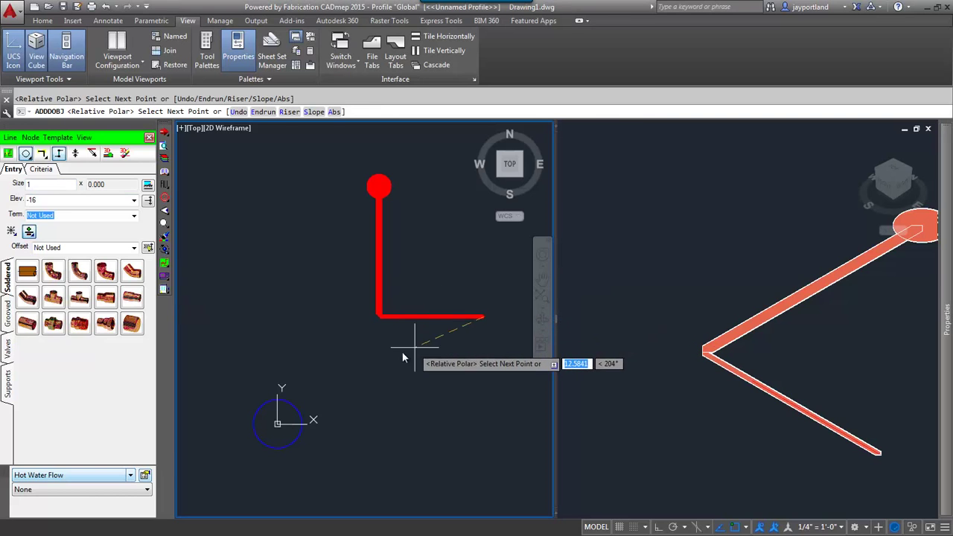
key("Return")
key("Return")
Draw a size 1.5 design line about 20 long heading south from the junction and end the run
left_click(44, 185)
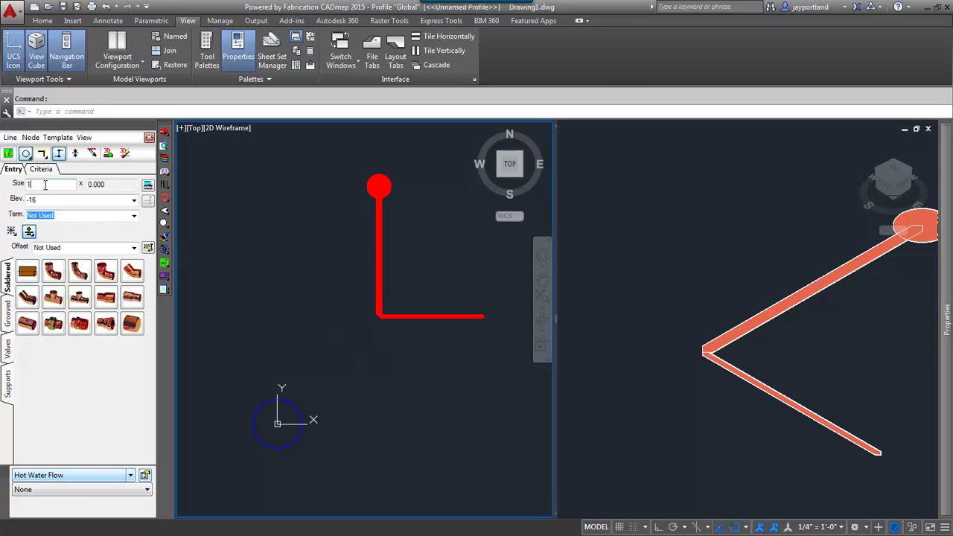
right_click(367, 324)
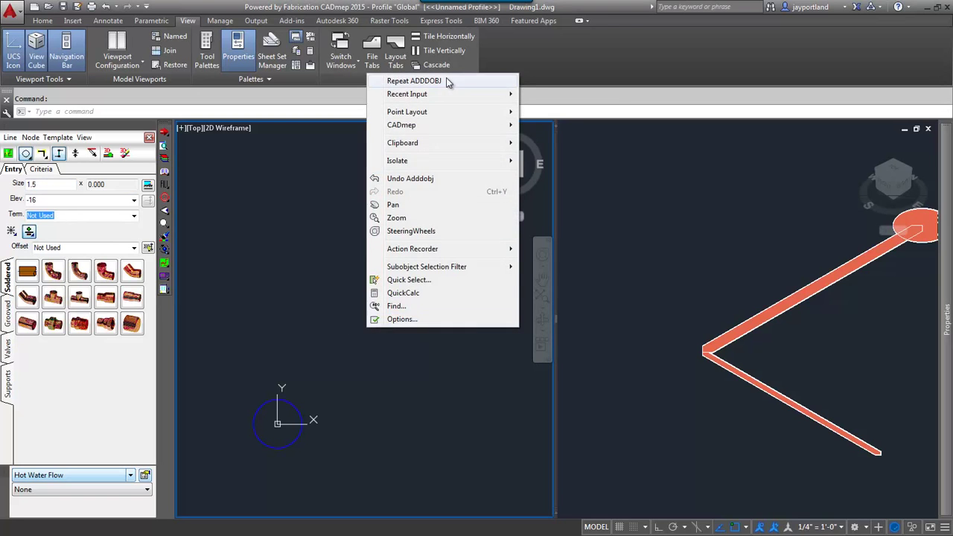
left_click(413, 80)
left_click(377, 318)
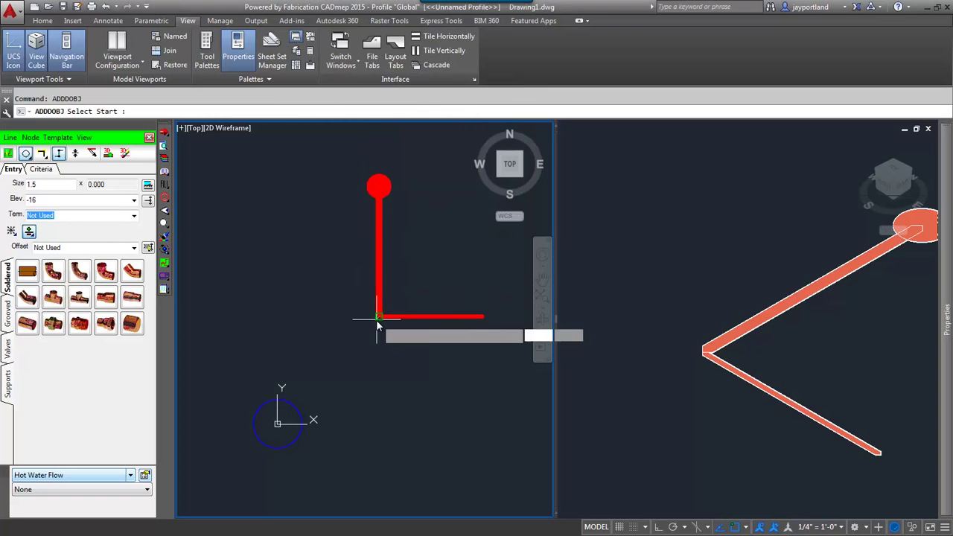
left_click(385, 439)
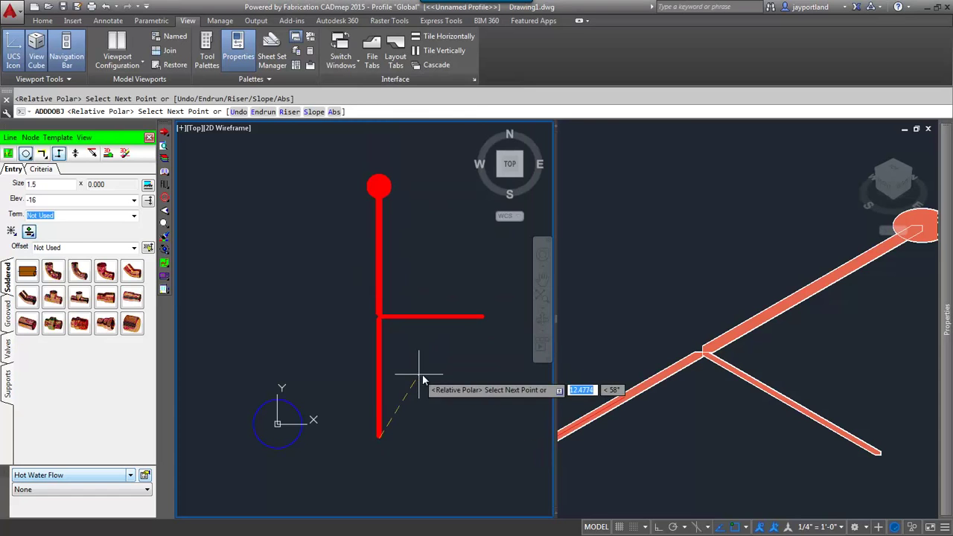
type("E")
key("Return")
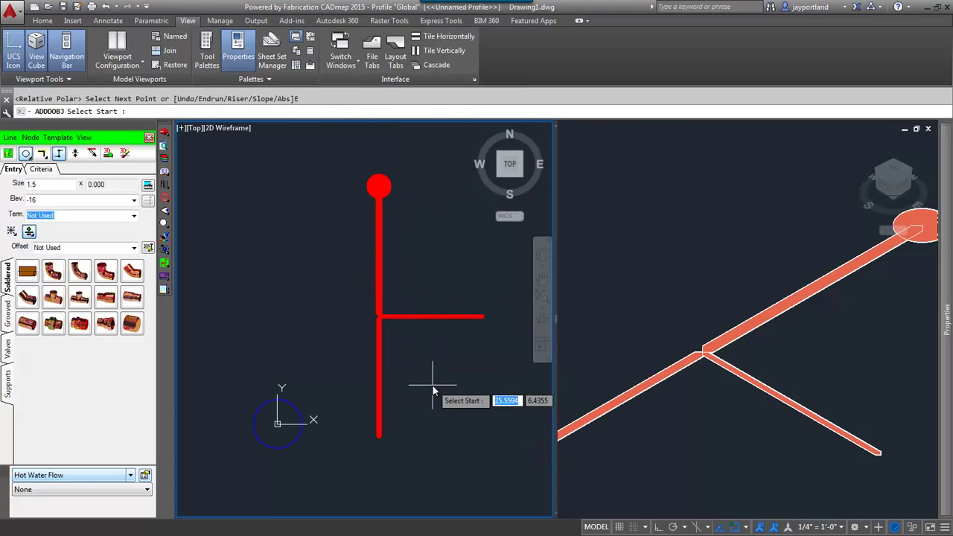
Review the size constraints of the three design lines in the Line Editor and close it
left_click(10, 137)
left_click(46, 214)
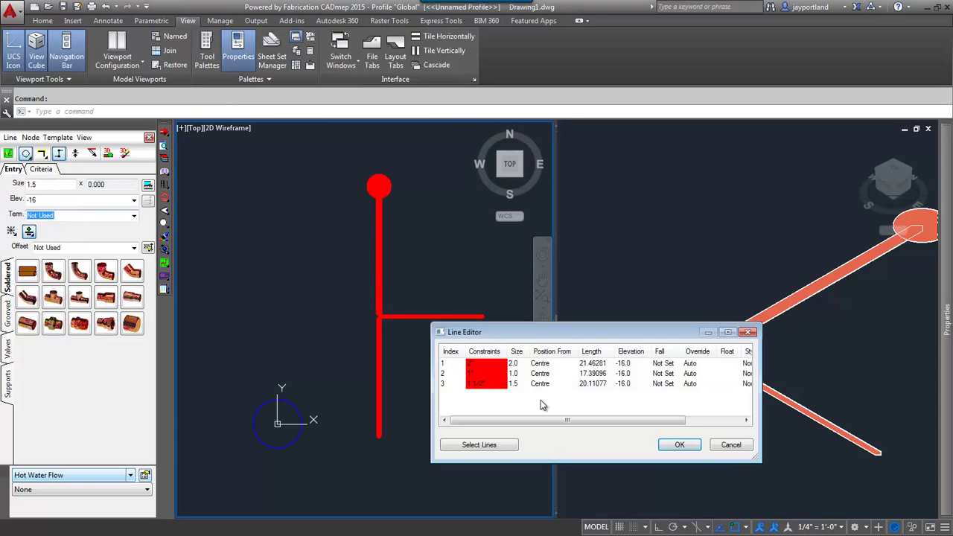
left_click(482, 365)
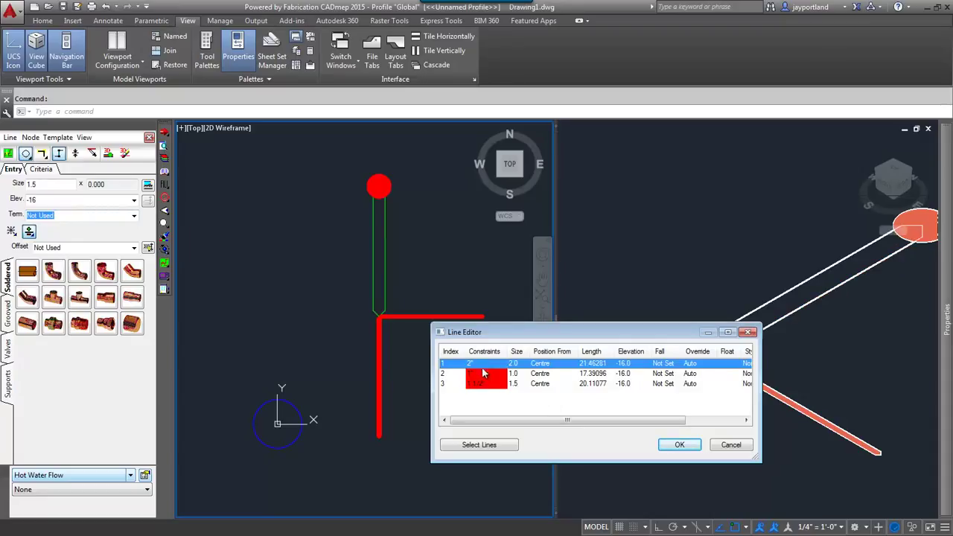
left_click(485, 374)
left_click(492, 386)
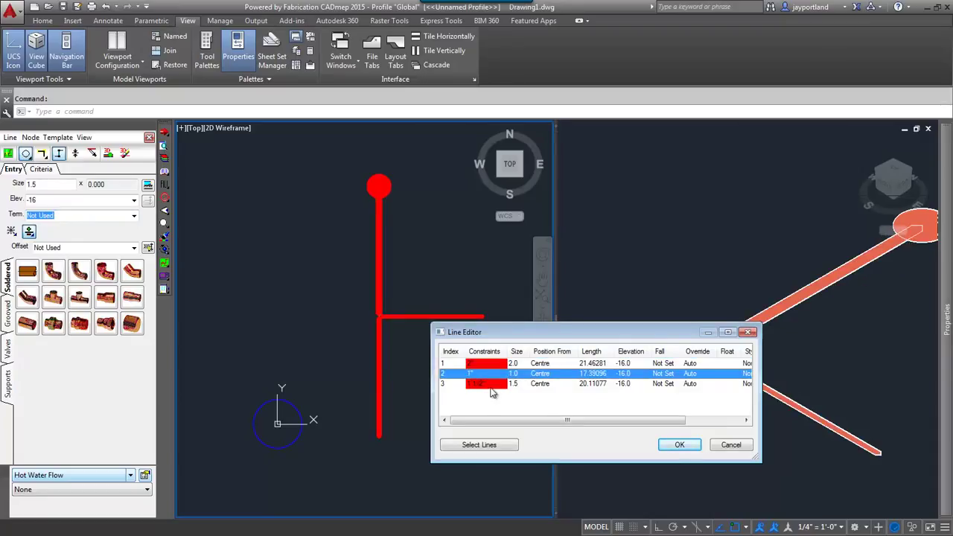
left_click(679, 444)
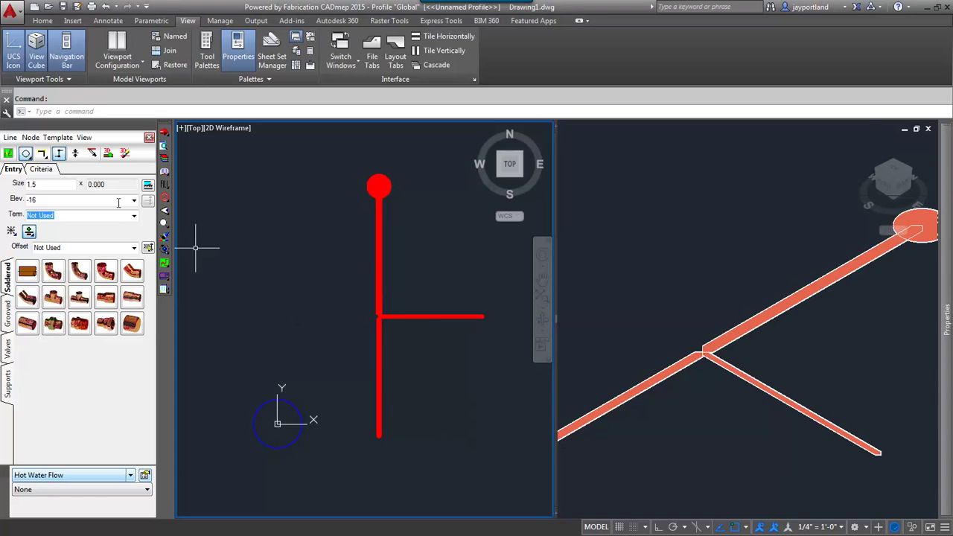
Fill the three new design lines in 3D and turn on the grid in the SE Isometric viewport
left_click(108, 154)
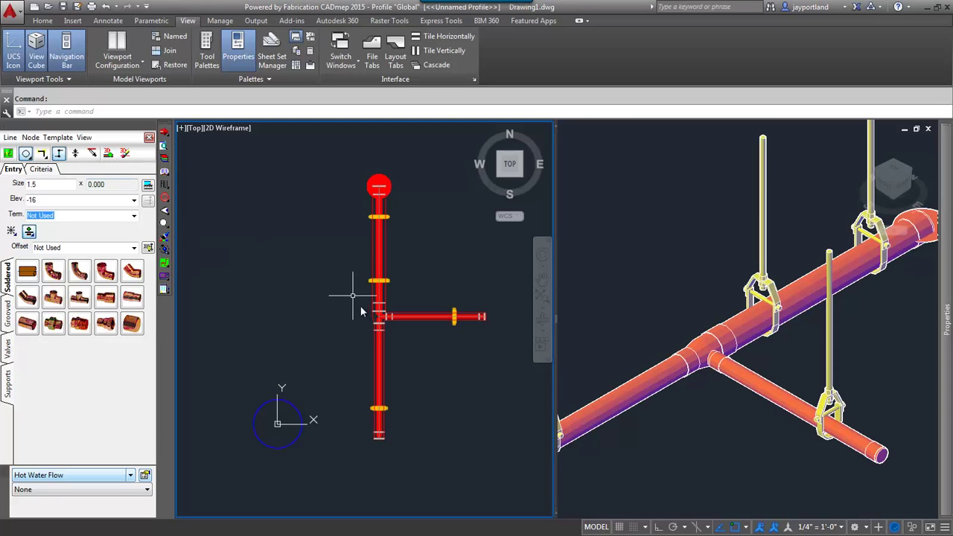
left_click(657, 331)
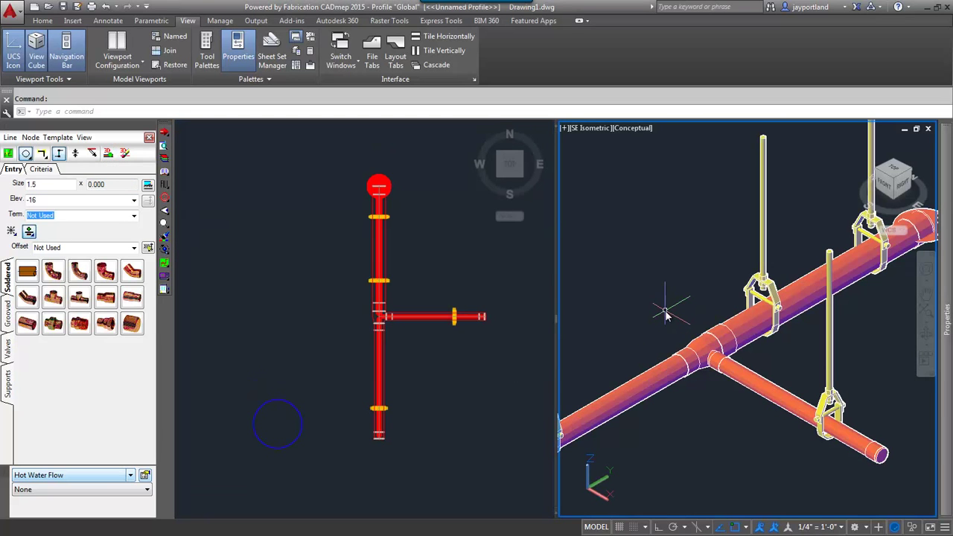
key("F7")
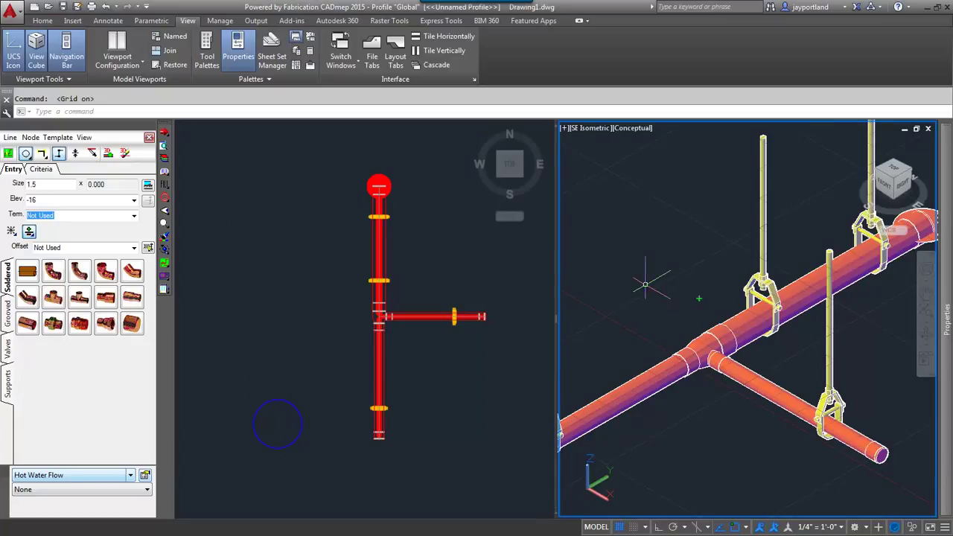
left_click_drag(678, 300, 698, 248)
left_click_drag(669, 328, 683, 332)
key("Escape")
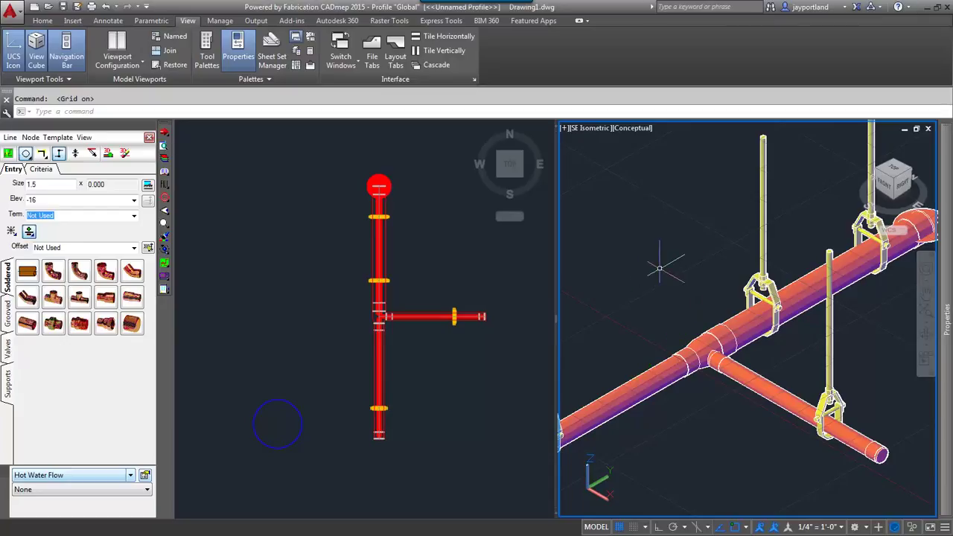